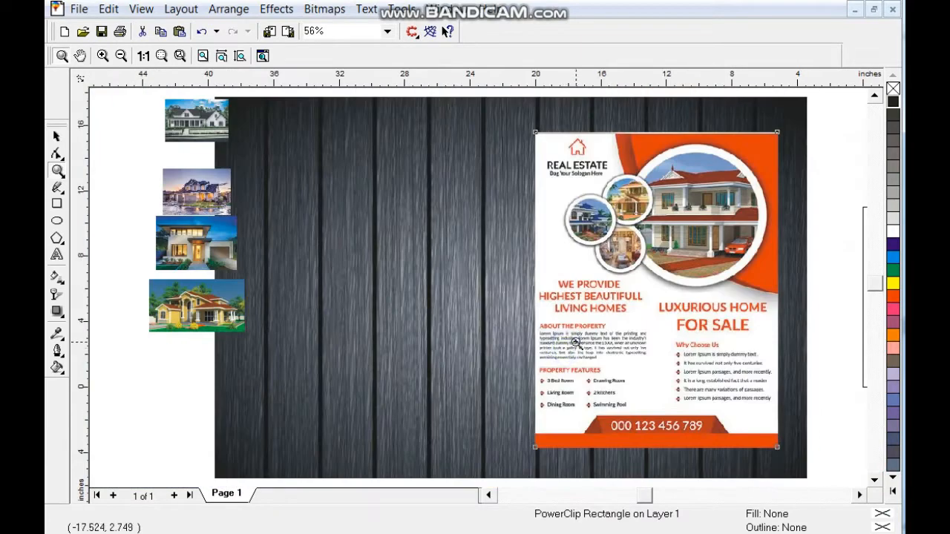
Draw a white-filled flyer rectangle about 15.1 by 20.2 inches on the wooden background beside the finished flyer
{"action": "left_click", "coordinate": [57, 206]}
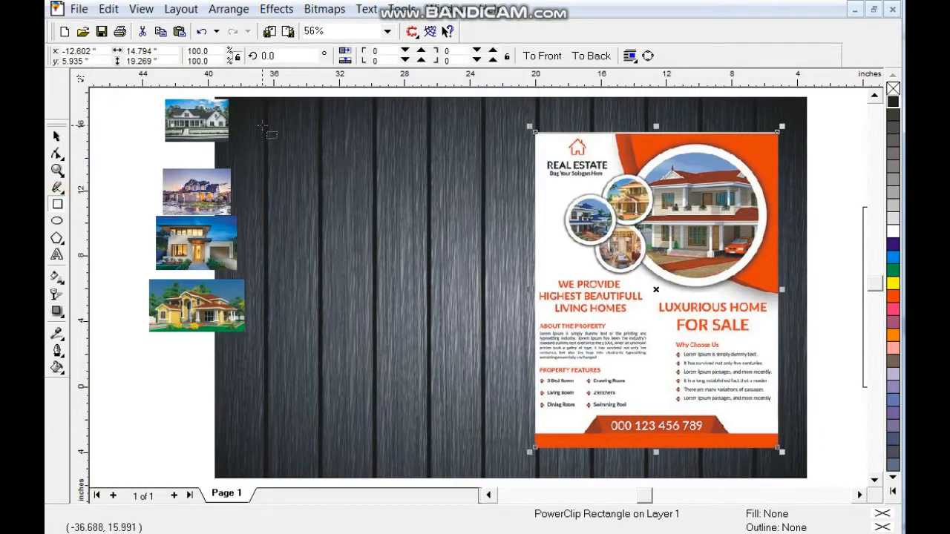
{"action": "left_click_drag", "start_coordinate": [263, 126], "coordinate": [510, 458]}
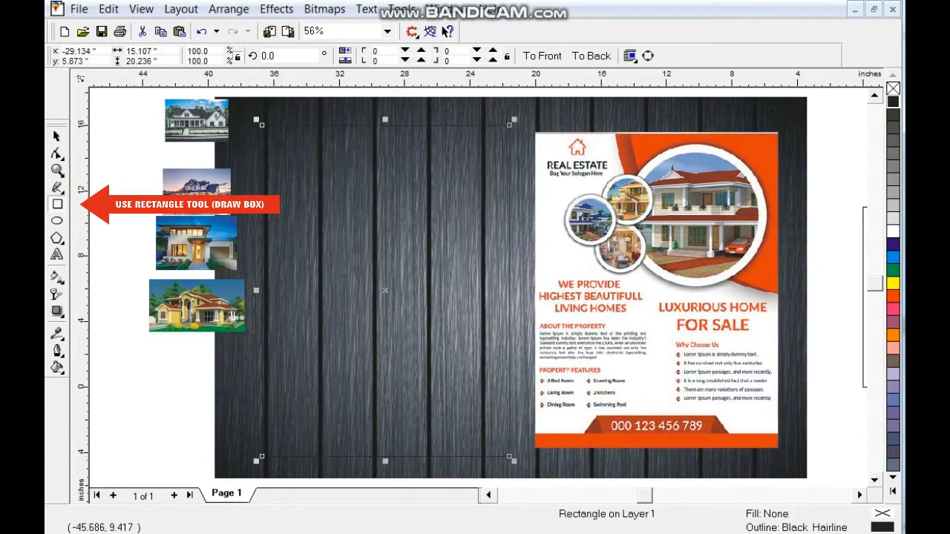
{"action": "left_click", "coordinate": [56, 137]}
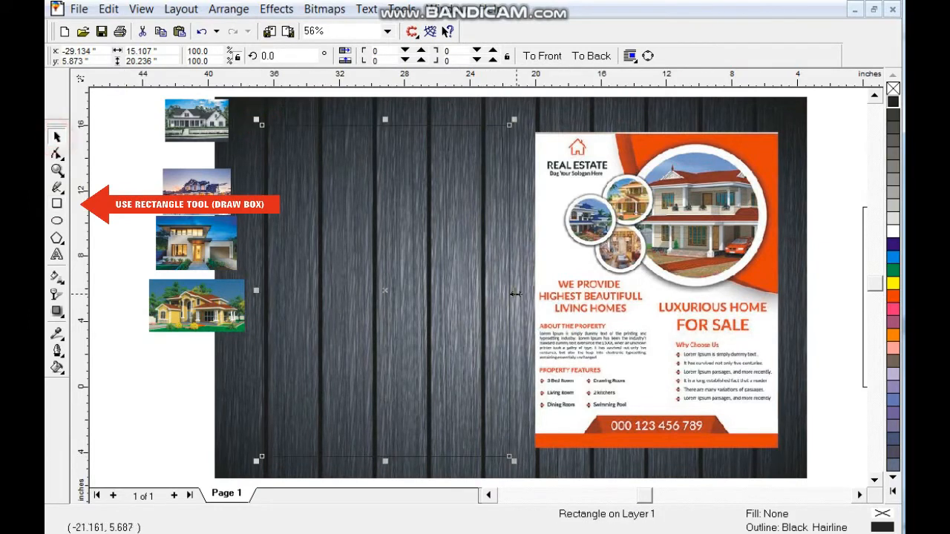
{"action": "left_click", "coordinate": [895, 233]}
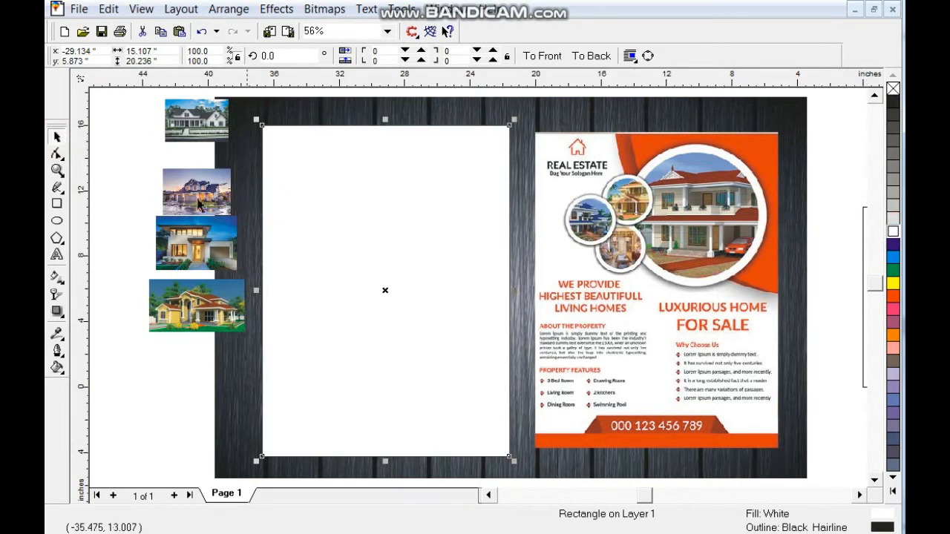
Draw a circle about 15 inches across and place it over the white rectangle's upper right corner
{"action": "left_click", "coordinate": [56, 220]}
{"action": "mouse_move", "coordinate": [372, 106]}
{"action": "left_mouse_down"}
{"action": "mouse_move", "coordinate": [403, 168]}
{"action": "mouse_move", "coordinate": [503, 306]}
{"action": "left_mouse_up"}
{"action": "left_click", "coordinate": [52, 131]}
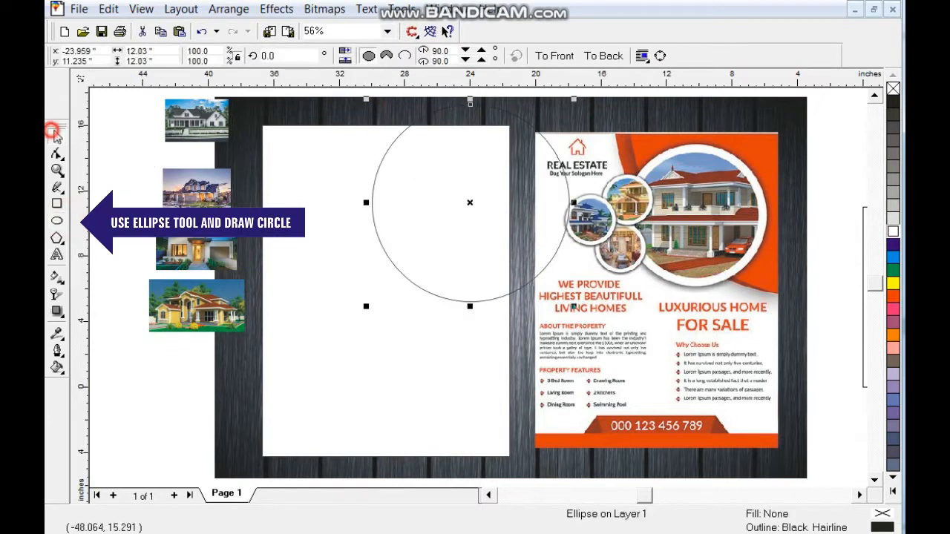
{"action": "mouse_move", "coordinate": [471, 202]}
{"action": "left_mouse_down"}
{"action": "mouse_move", "coordinate": [470, 181]}
{"action": "mouse_move", "coordinate": [480, 192]}
{"action": "left_mouse_up"}
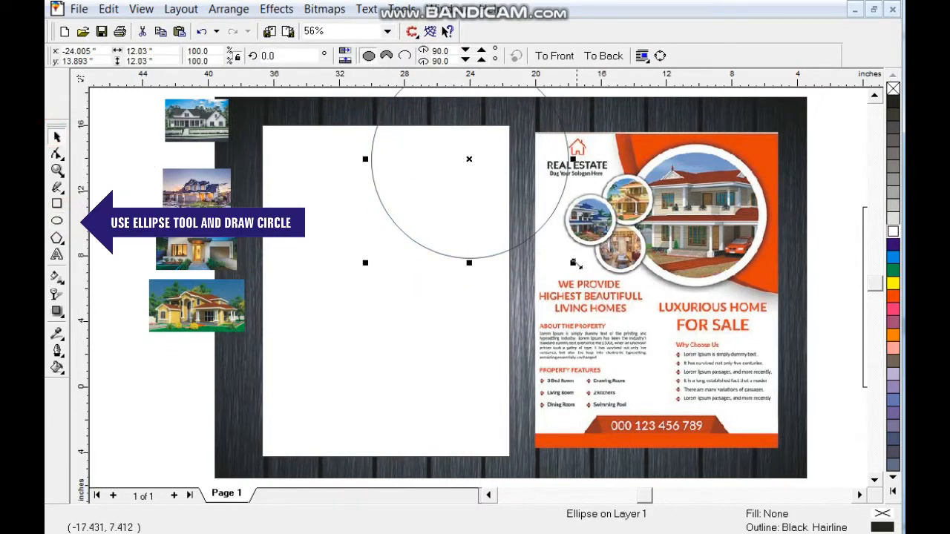
{"action": "left_click_drag", "start_coordinate": [574, 264], "coordinate": [597, 288]}
{"action": "mouse_move", "coordinate": [472, 162]}
{"action": "left_mouse_down"}
{"action": "mouse_move", "coordinate": [492, 146]}
{"action": "mouse_move", "coordinate": [473, 157]}
{"action": "left_mouse_up"}
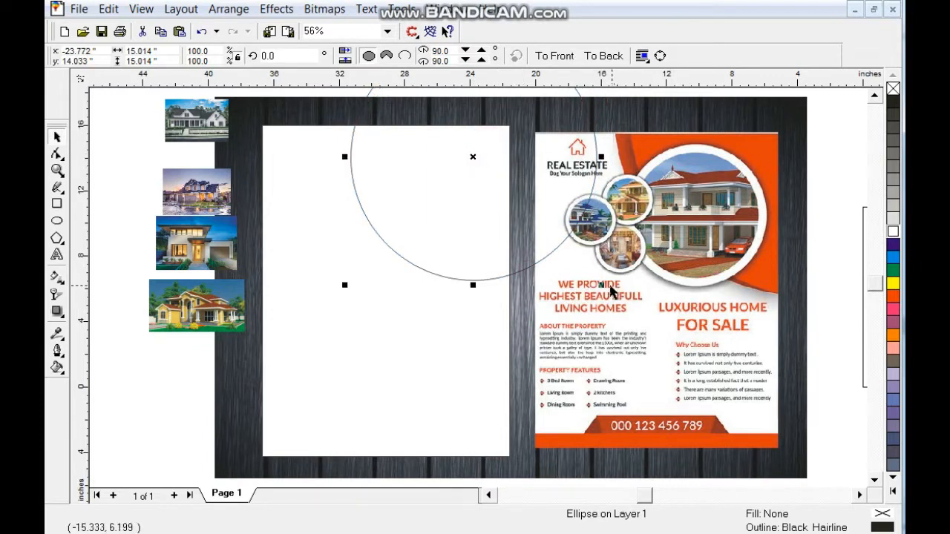
Duplicate the circle, shrink the copy concentrically to about 13.3 inches, and fill it red
{"action": "key", "text": "KP_Add"}
{"action": "left_click_drag", "start_coordinate": [601, 284], "coordinate": [589, 273]}
{"action": "left_click", "coordinate": [894, 300]}
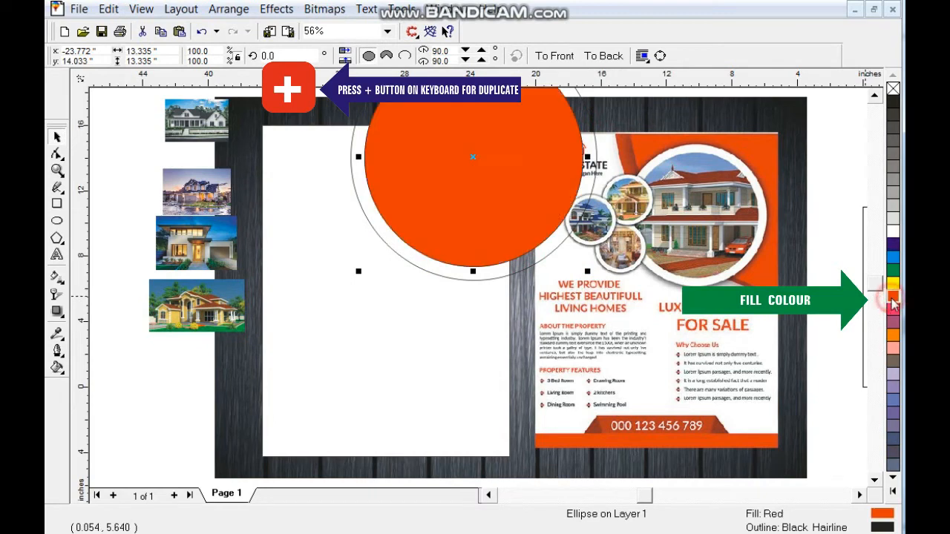
Give the outer circle a dark brown uniform fill of C 61, M 96, Y 95, K 22
{"action": "left_click", "coordinate": [387, 250]}
{"action": "left_click", "coordinate": [895, 298]}
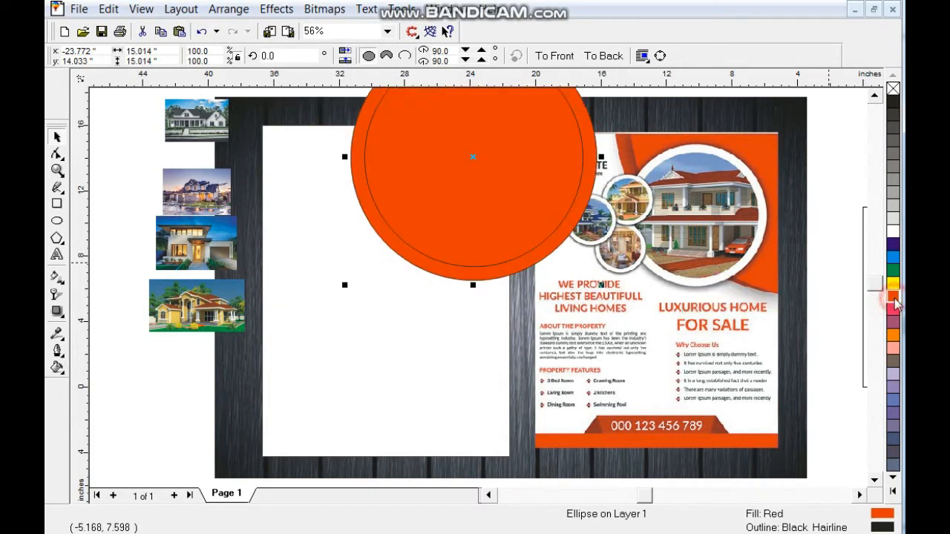
{"action": "left_click", "coordinate": [57, 368]}
{"action": "left_click", "coordinate": [89, 376]}
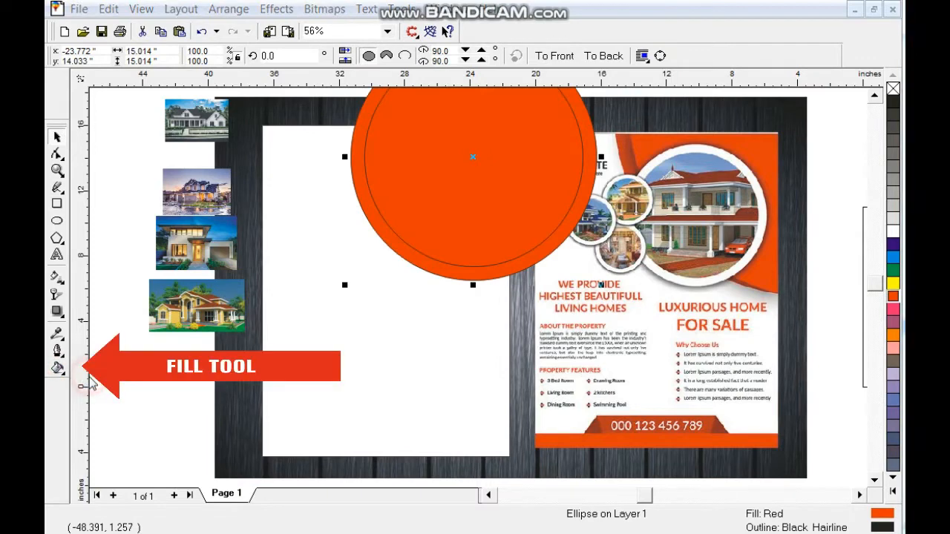
{"action": "left_click", "coordinate": [444, 317]}
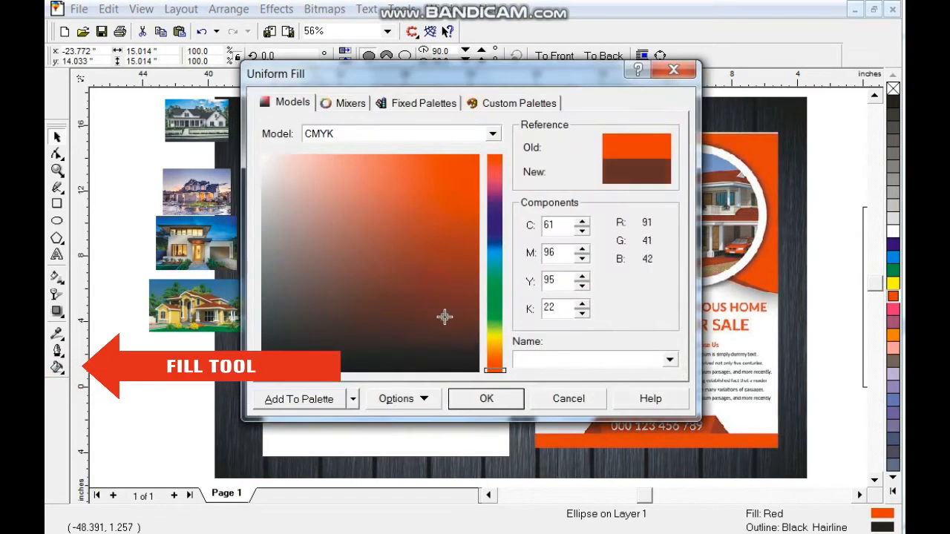
{"action": "left_click", "coordinate": [486, 400]}
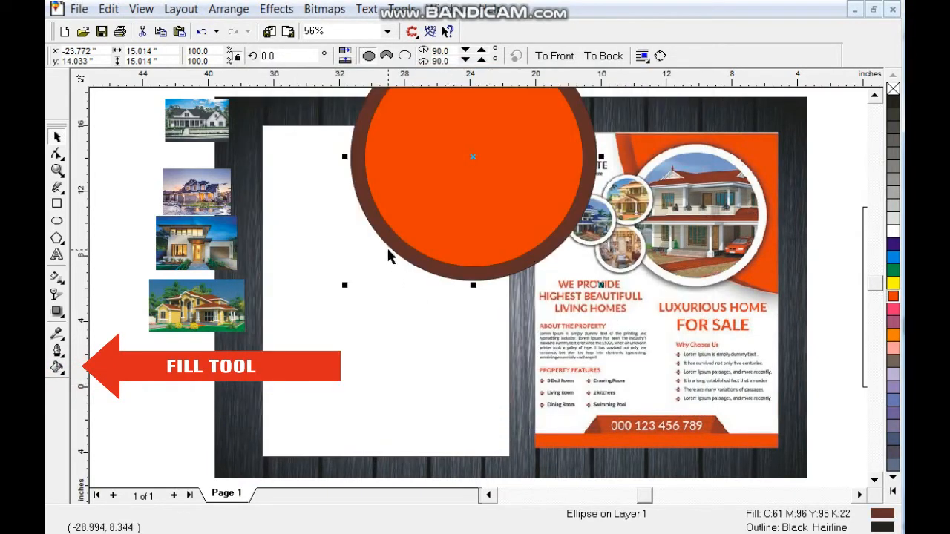
Apply a linear fountain fill to the outer circle, running from dark brown to red toward its lower left edge
{"action": "left_click", "coordinate": [55, 282]}
{"action": "left_click_drag", "start_coordinate": [496, 178], "coordinate": [352, 190]}
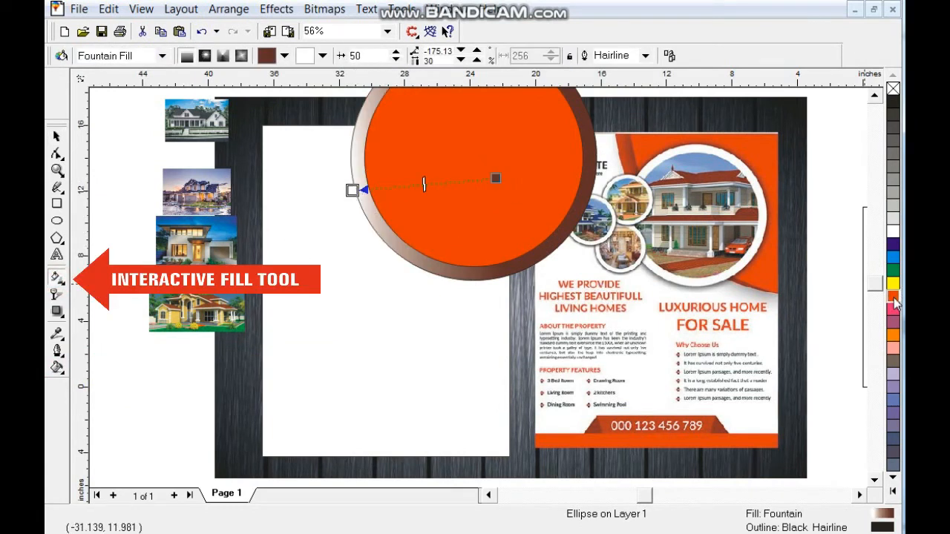
{"action": "left_click_drag", "start_coordinate": [893, 296], "coordinate": [353, 191]}
{"action": "left_click_drag", "start_coordinate": [352, 192], "coordinate": [366, 211]}
{"action": "left_click_drag", "start_coordinate": [496, 178], "coordinate": [477, 166]}
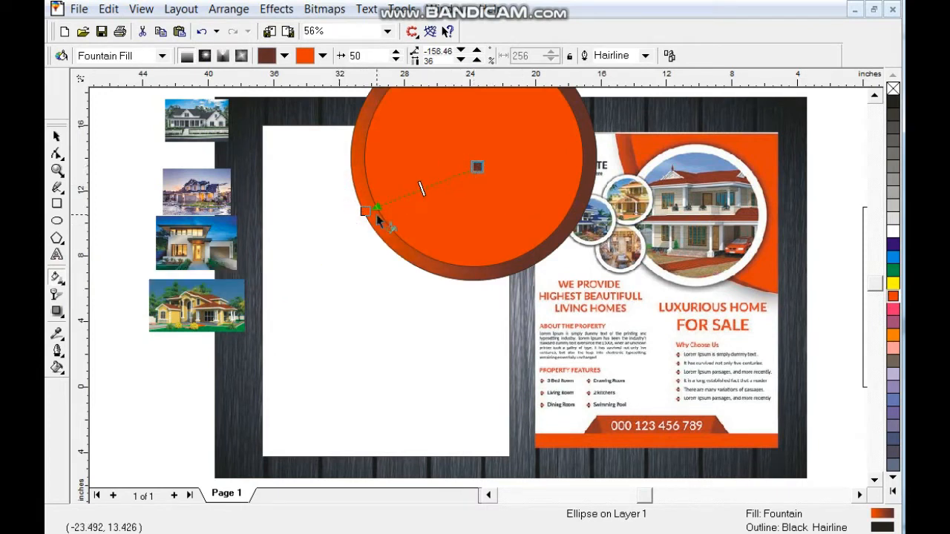
{"action": "left_click_drag", "start_coordinate": [365, 211], "coordinate": [372, 218]}
Offset the outer circle slightly above the inner red one and remove the outlines of both circles
{"action": "key", "text": "space"}
{"action": "left_click_drag", "start_coordinate": [417, 273], "coordinate": [416, 255]}
{"action": "left_click", "coordinate": [462, 228], "text": "shift"}
{"action": "left_click_drag", "start_coordinate": [453, 215], "coordinate": [455, 220]}
{"action": "right_click", "coordinate": [895, 89]}
Shorten the outer circle's brown-to-red fountain fill and shift it toward the circle's lower left edge
{"action": "left_click", "coordinate": [364, 136]}
{"action": "key", "text": "g"}
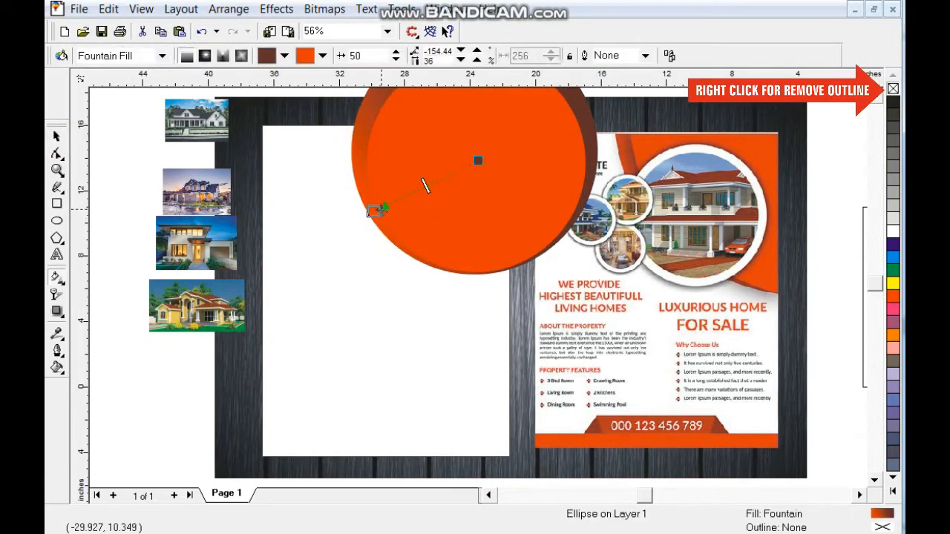
{"action": "left_click_drag", "start_coordinate": [375, 211], "coordinate": [314, 229]}
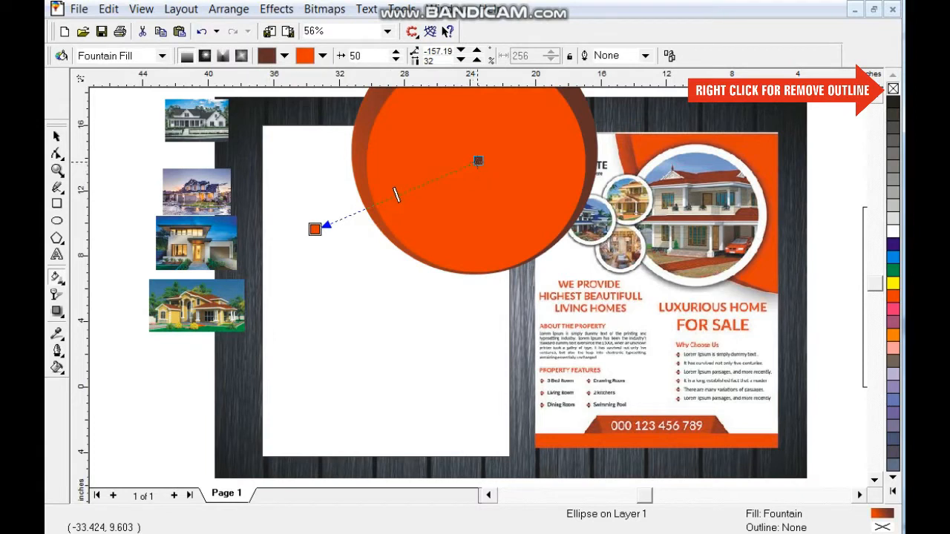
{"action": "left_click_drag", "start_coordinate": [478, 161], "coordinate": [405, 204]}
{"action": "left_click_drag", "start_coordinate": [315, 229], "coordinate": [356, 208]}
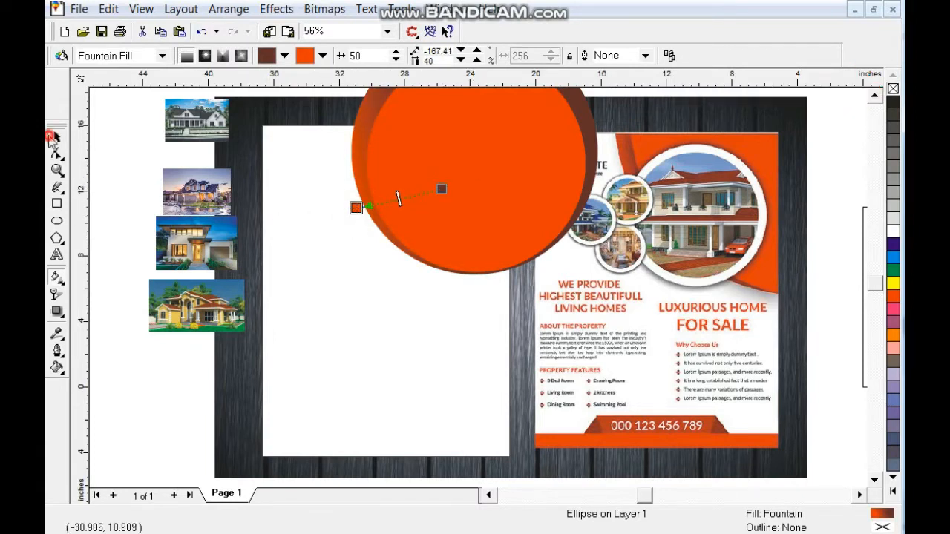
{"action": "left_click", "coordinate": [55, 137]}
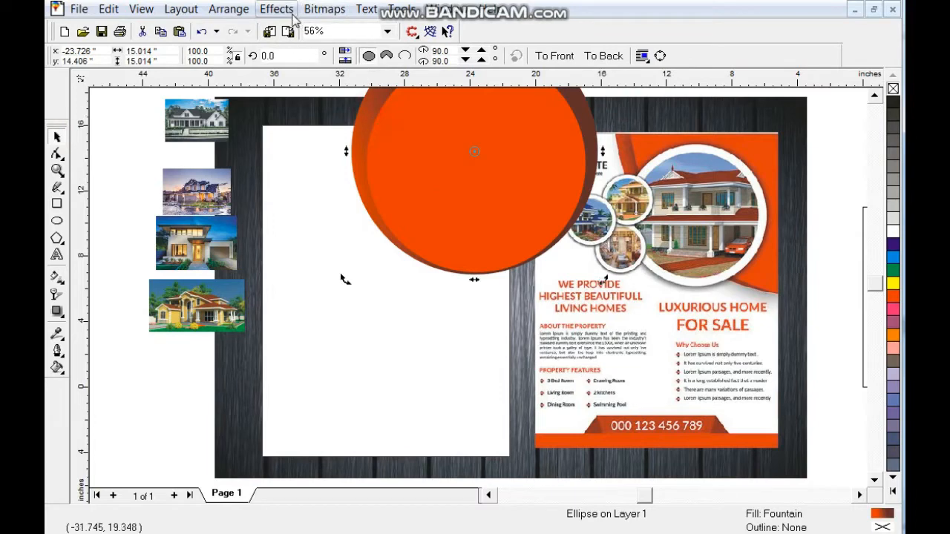
PowerClip the gradient circle and the plain red circle inside the white flyer rectangle
{"action": "left_click", "coordinate": [276, 8]}
{"action": "mouse_move", "coordinate": [386, 146]}
{"action": "left_click", "coordinate": [483, 133]}
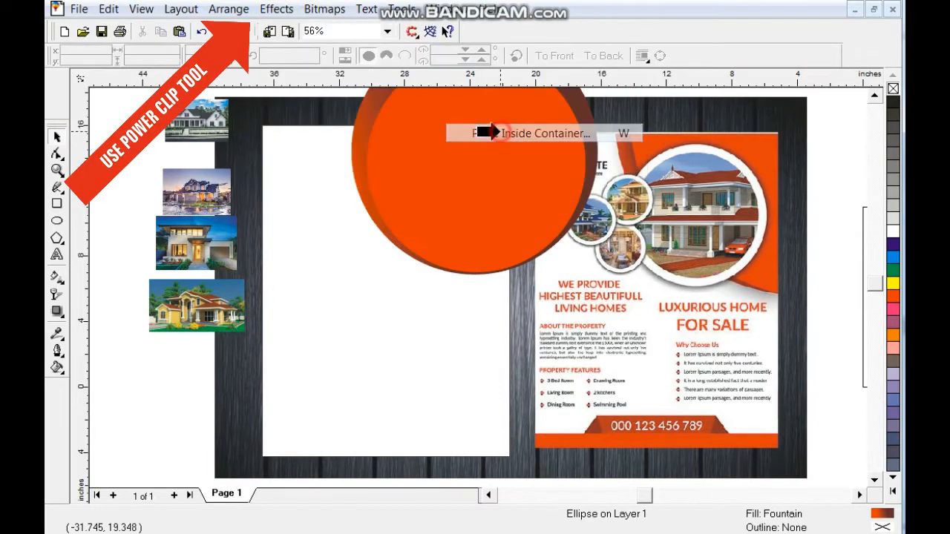
{"action": "left_click", "coordinate": [318, 148]}
{"action": "left_click", "coordinate": [434, 166]}
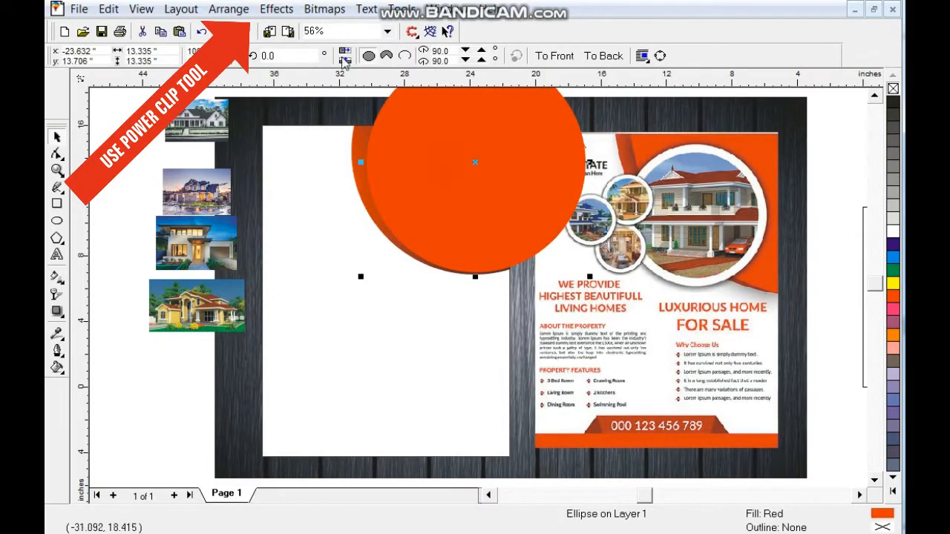
{"action": "left_click", "coordinate": [276, 9]}
{"action": "mouse_move", "coordinate": [307, 135]}
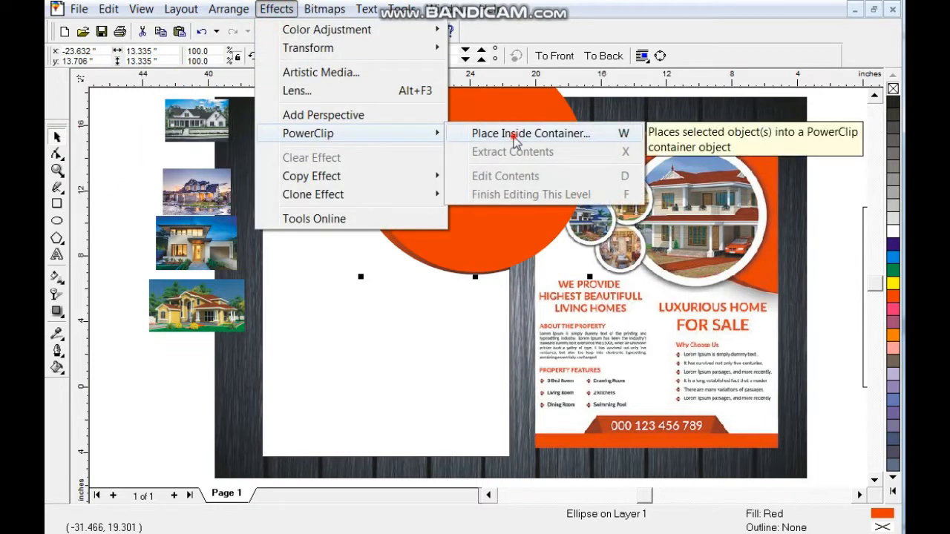
{"action": "left_click", "coordinate": [516, 137]}
{"action": "left_click", "coordinate": [285, 185]}
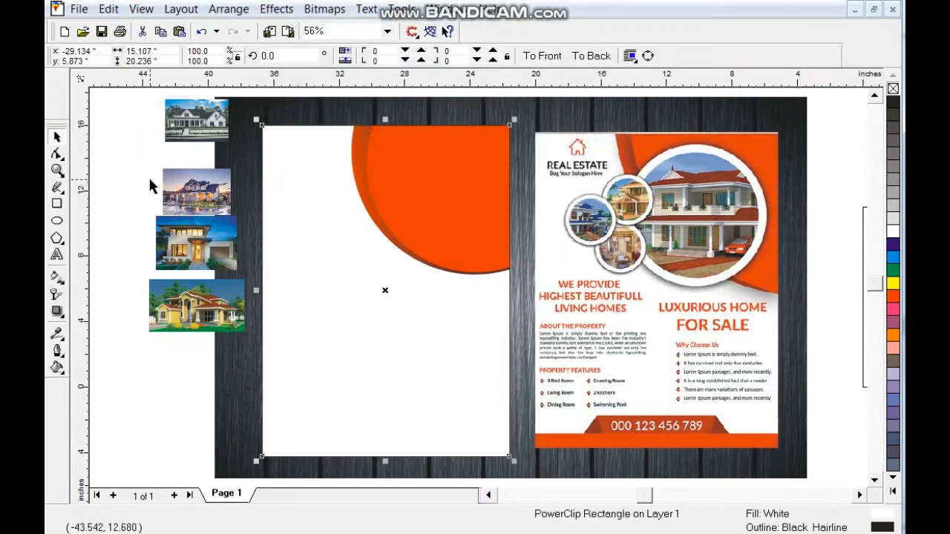
{"action": "left_click", "coordinate": [124, 157]}
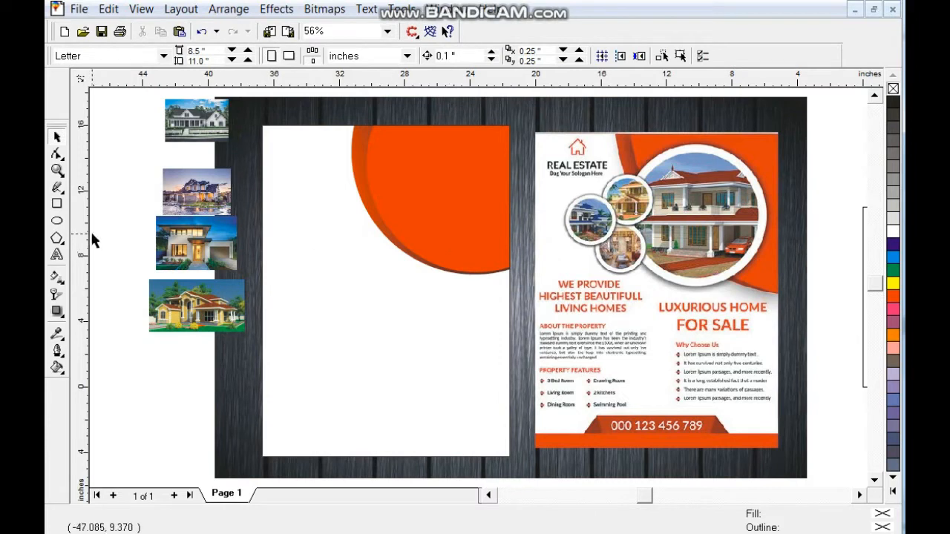
Draw a white-filled circle about 9.3 inches across, overlapping the lower left part of the flyer's red shape
{"action": "left_click", "coordinate": [57, 221]}
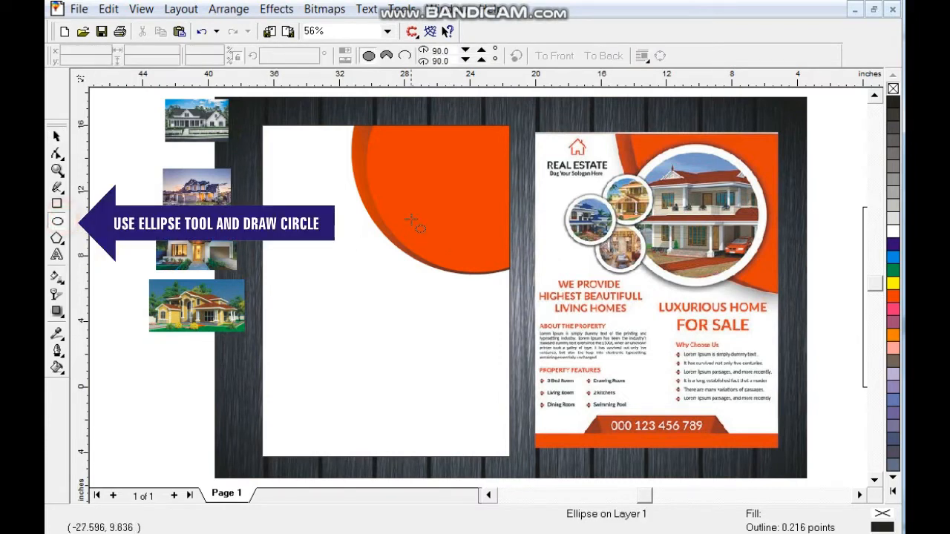
{"action": "left_click_drag", "start_coordinate": [365, 169], "coordinate": [444, 304]}
{"action": "left_click", "coordinate": [57, 136]}
{"action": "left_click_drag", "start_coordinate": [428, 232], "coordinate": [412, 232]}
{"action": "left_click_drag", "start_coordinate": [497, 171], "coordinate": [507, 152]}
{"action": "left_click_drag", "start_coordinate": [412, 235], "coordinate": [423, 220]}
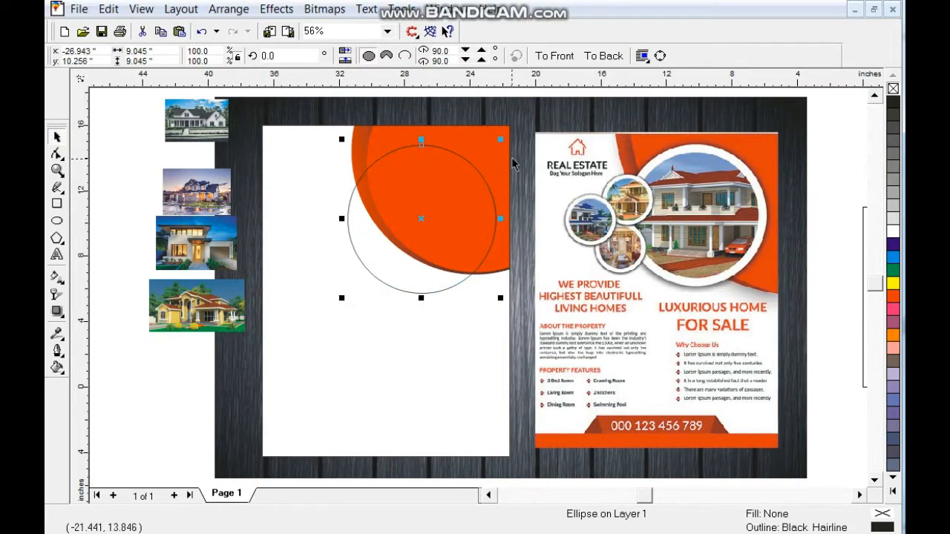
{"action": "left_click_drag", "start_coordinate": [501, 140], "coordinate": [505, 138]}
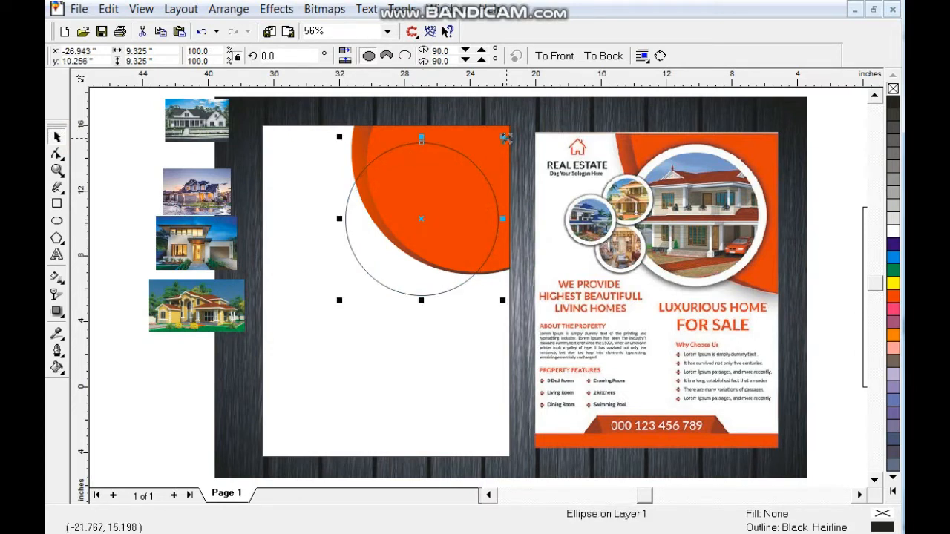
{"action": "left_click", "coordinate": [894, 232]}
Duplicate the white circle, shrink the copy concentrically to about 8 inches, and fill it light gray
{"action": "left_click_drag", "start_coordinate": [502, 138], "coordinate": [506, 150]}
{"action": "key", "text": "plus"}
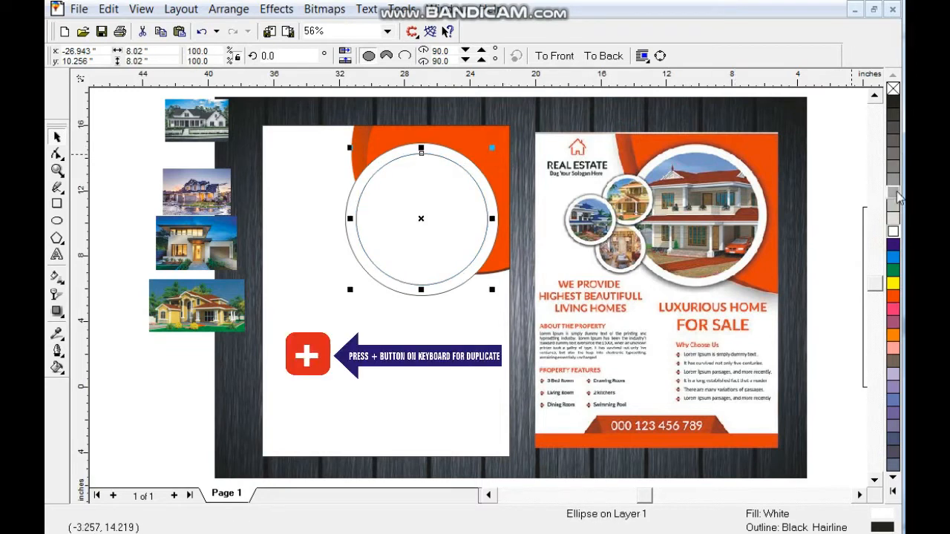
{"action": "left_click", "coordinate": [892, 216]}
Make a reduced copy of the white and gray circle pair, about 3.8 inches across, at the large circle's left edge
{"action": "left_click", "coordinate": [453, 154], "text": "shift"}
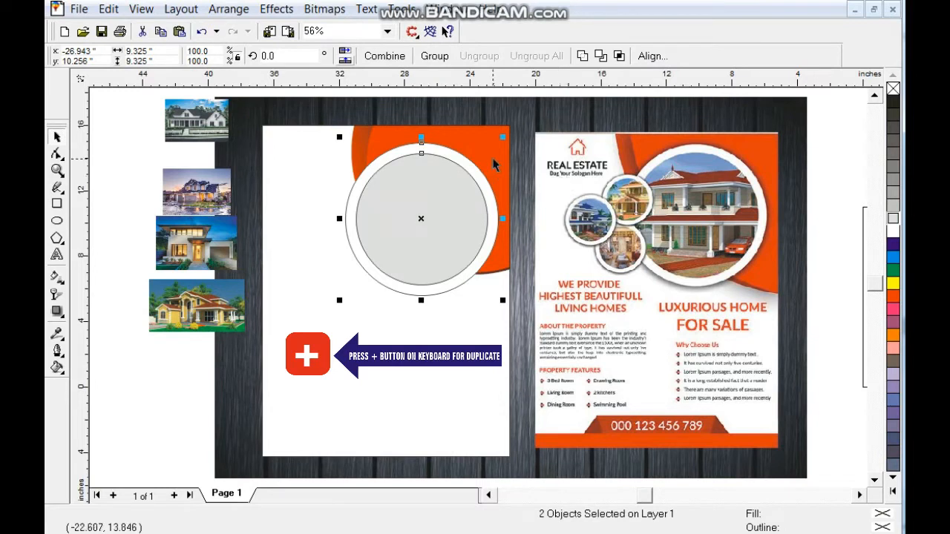
{"action": "left_click_drag", "start_coordinate": [503, 138], "coordinate": [462, 216]}
{"action": "right_click", "coordinate": [467, 218]}
{"action": "left_click_drag", "start_coordinate": [392, 262], "coordinate": [354, 209]}
{"action": "left_click_drag", "start_coordinate": [394, 169], "coordinate": [383, 176]}
Copy the small circle pair twice, placing one copy below the first and the other to its lower left
{"action": "left_click_drag", "start_coordinate": [356, 219], "coordinate": [364, 268]}
{"action": "right_click", "coordinate": [362, 271]}
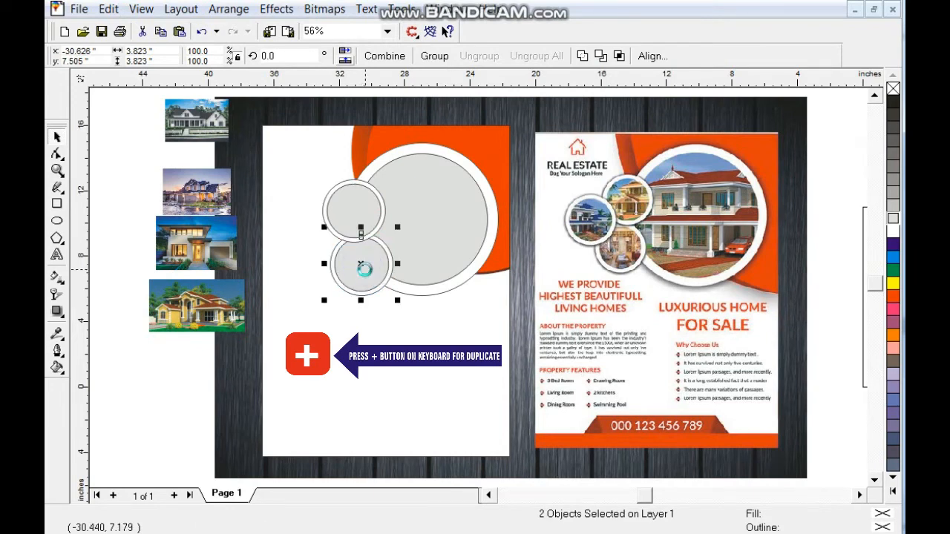
{"action": "mouse_move", "coordinate": [363, 271]}
{"action": "left_mouse_down"}
{"action": "mouse_move", "coordinate": [322, 239]}
{"action": "mouse_move", "coordinate": [318, 247]}
{"action": "left_mouse_up"}
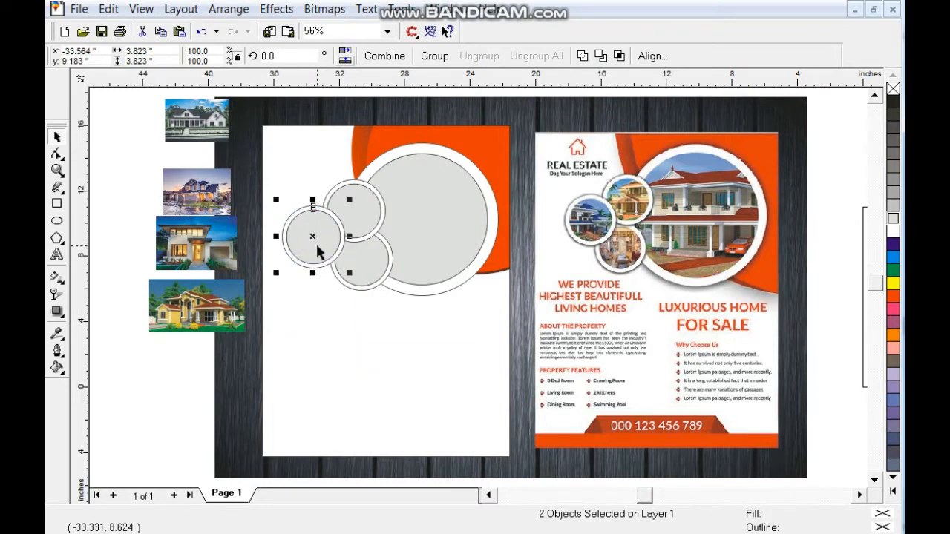
{"action": "left_click", "coordinate": [131, 187]}
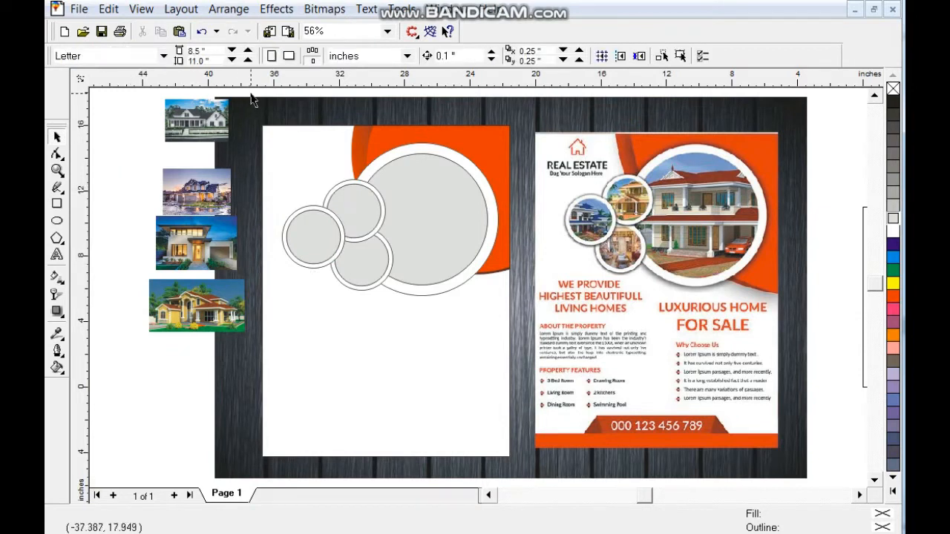
Select the four white outer circles together and cast a drop shadow straight down from them
{"action": "left_click", "coordinate": [303, 205]}
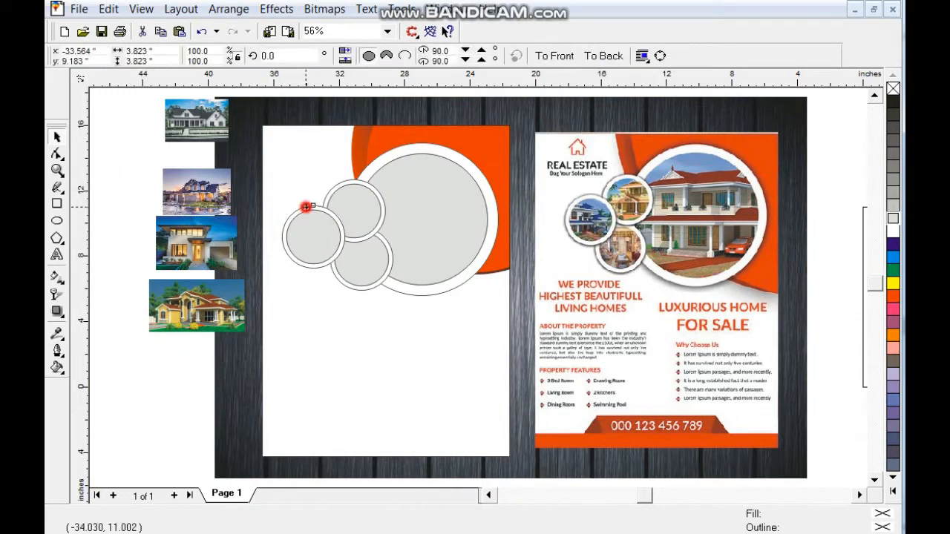
{"action": "left_click", "coordinate": [348, 189], "text": "shift"}
{"action": "left_click", "coordinate": [384, 158], "text": "shift"}
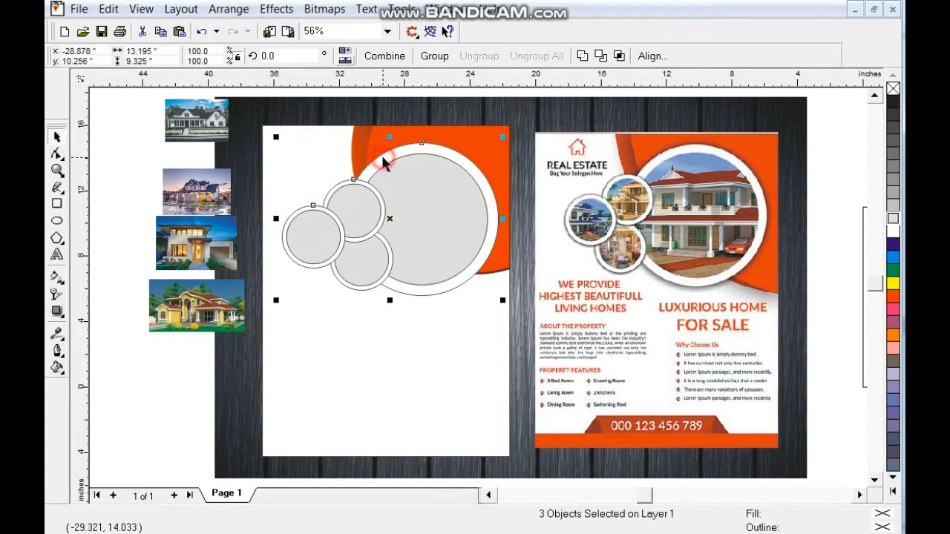
{"action": "left_click", "coordinate": [363, 293], "text": "shift"}
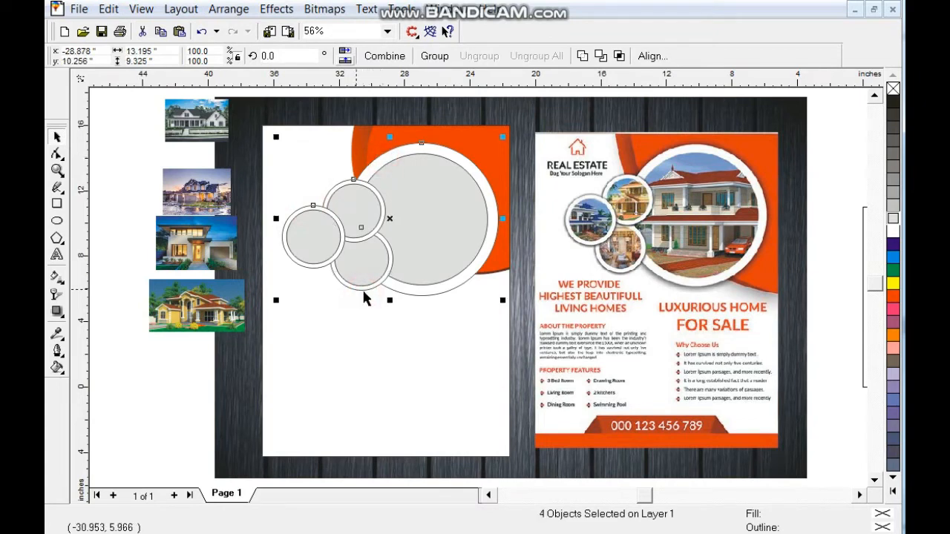
{"action": "left_click", "coordinate": [57, 312]}
{"action": "left_click_drag", "start_coordinate": [420, 147], "coordinate": [390, 295]}
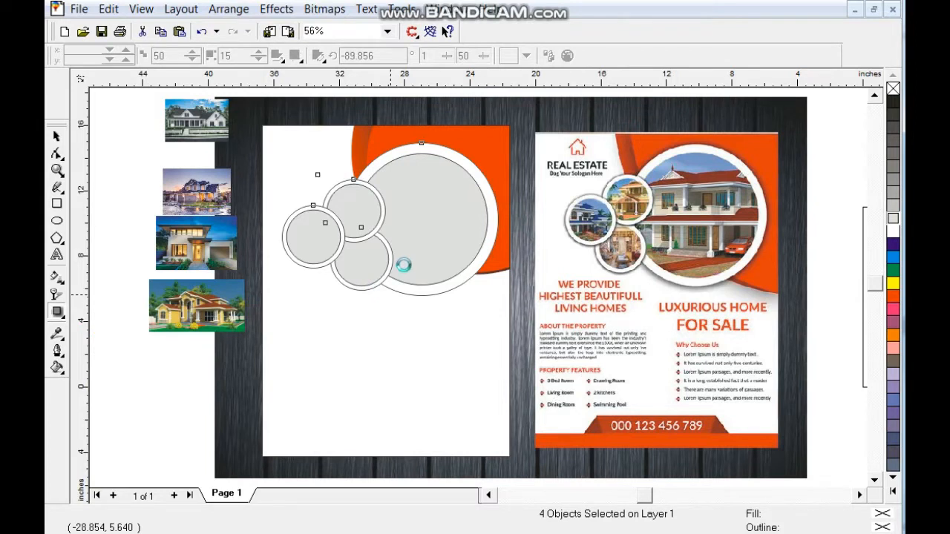
Cast the four white circles' drop shadows straight down and separate the shadows from the circles
{"action": "left_click_drag", "start_coordinate": [391, 218], "coordinate": [391, 297]}
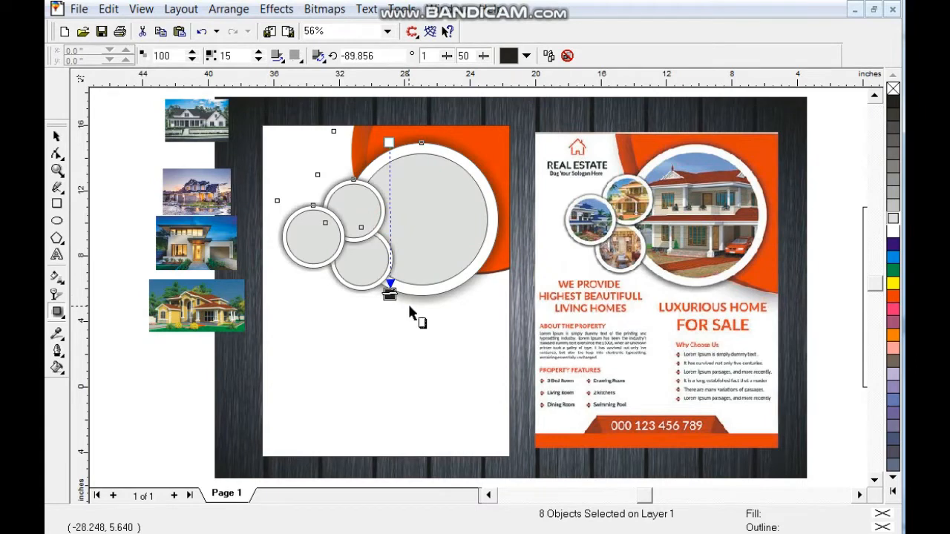
{"action": "left_click", "coordinate": [228, 9]}
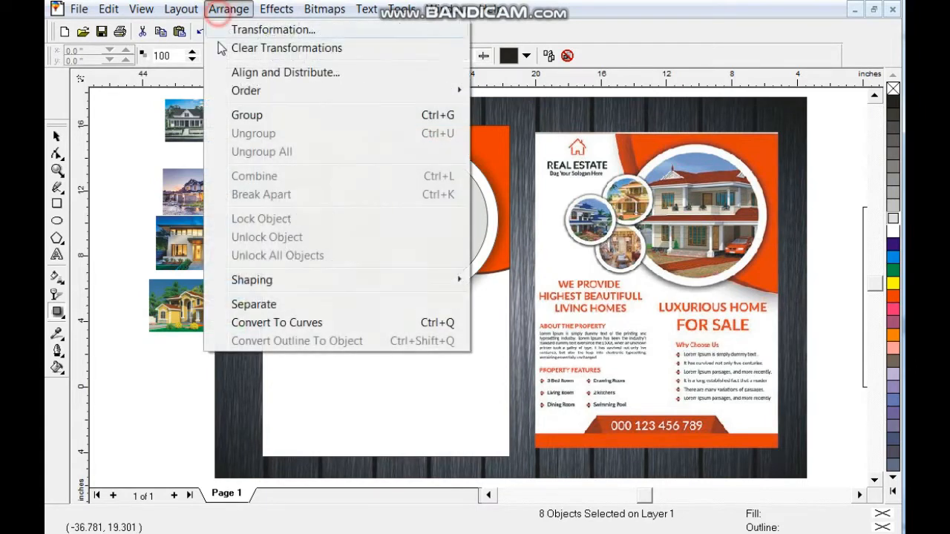
{"action": "left_click", "coordinate": [257, 304]}
{"action": "left_click", "coordinate": [127, 137]}
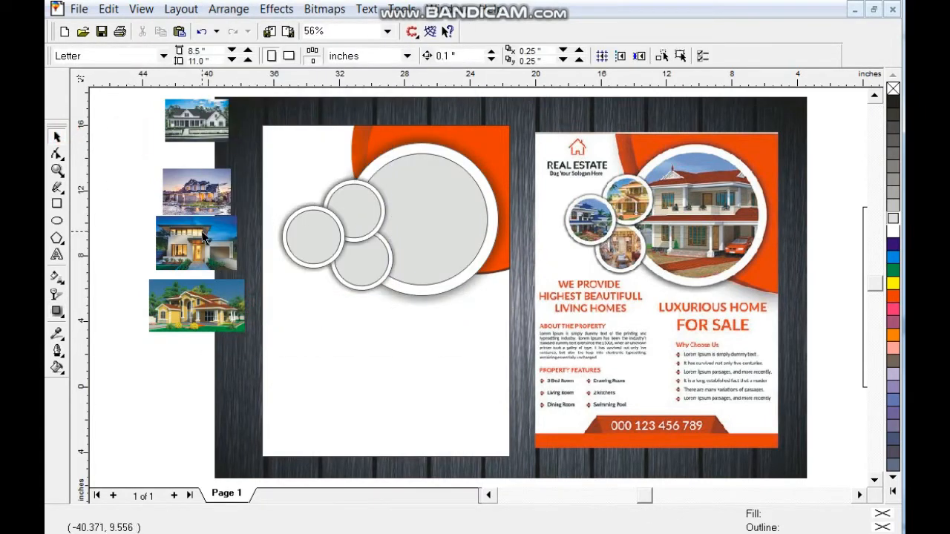
Enlarge the modern blue-sky house photo to about 12.3 by 8.2 inches and PowerClip it inside the large gray circle
{"action": "left_click", "coordinate": [206, 237]}
{"action": "left_click_drag", "start_coordinate": [241, 210], "coordinate": [361, 131]}
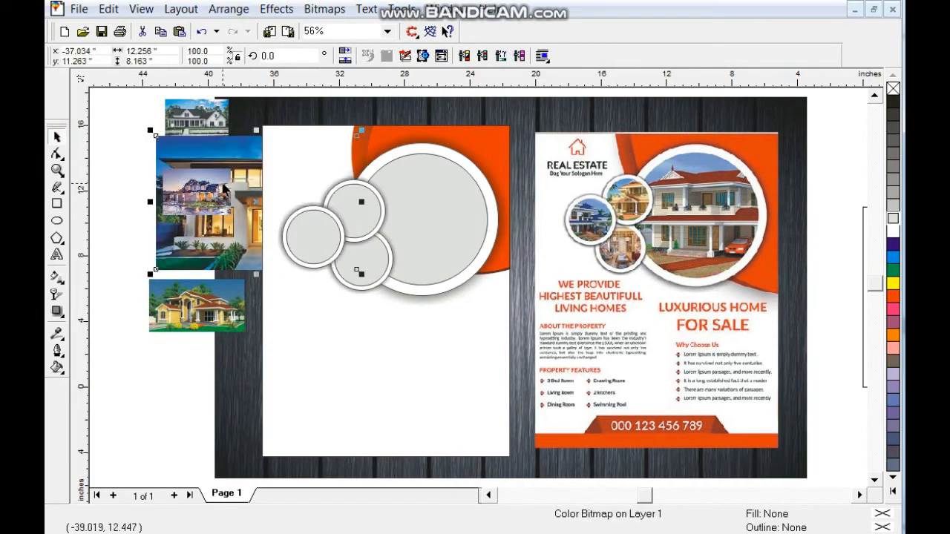
{"action": "left_click", "coordinate": [276, 9]}
{"action": "mouse_move", "coordinate": [336, 137]}
{"action": "left_click", "coordinate": [483, 132]}
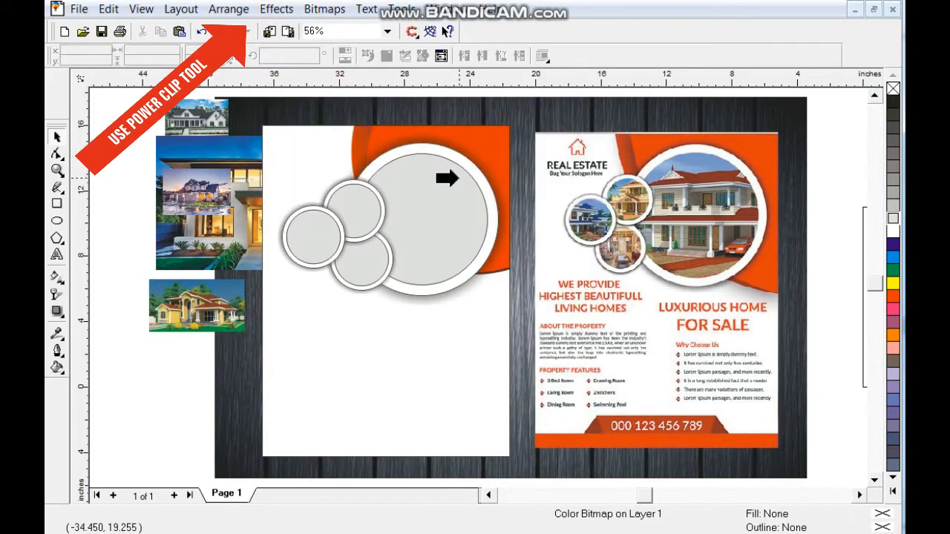
{"action": "left_click", "coordinate": [449, 180]}
Edit the large circle's PowerClip contents to position the house photo over the circle, and finish editing
{"action": "right_click", "coordinate": [456, 182]}
{"action": "left_click", "coordinate": [483, 186]}
{"action": "left_click_drag", "start_coordinate": [295, 216], "coordinate": [455, 221]}
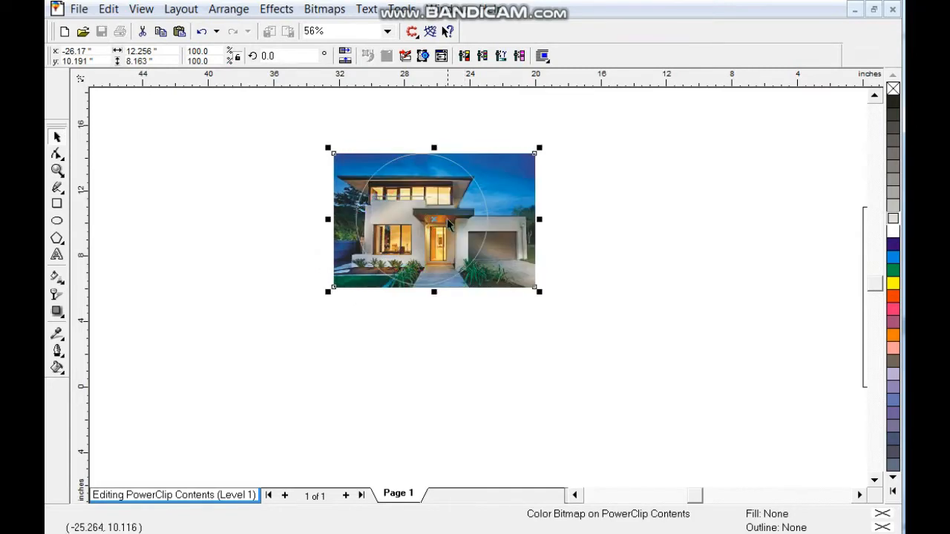
{"action": "right_click", "coordinate": [449, 221]}
{"action": "left_click", "coordinate": [483, 203]}
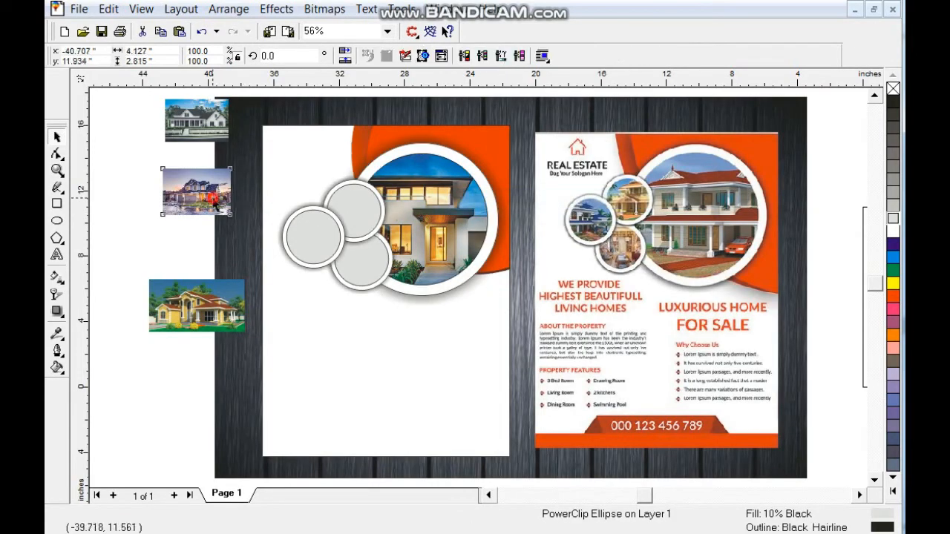
PowerClip the purple dusk house photo inside the leftmost small gray circle
{"action": "left_click", "coordinate": [214, 207]}
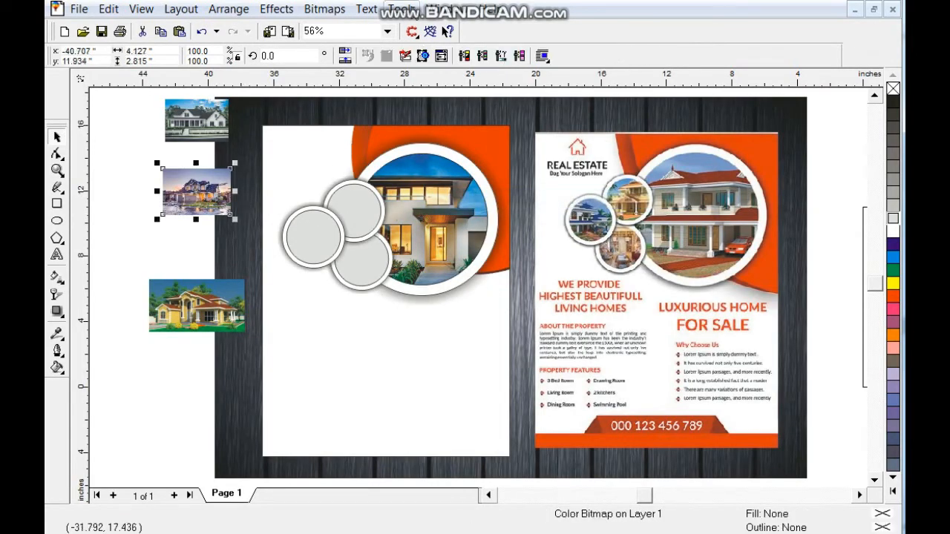
{"action": "left_click", "coordinate": [277, 9]}
{"action": "mouse_move", "coordinate": [323, 134]}
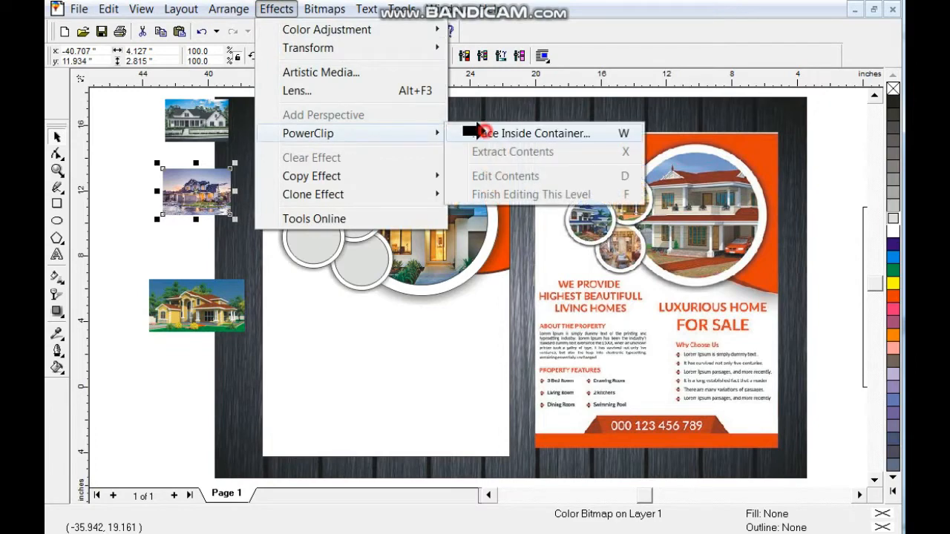
{"action": "left_click", "coordinate": [481, 133]}
{"action": "left_click", "coordinate": [324, 220]}
PowerClip the white house photo inside the upper small gray circle
{"action": "left_click", "coordinate": [195, 119]}
{"action": "left_click", "coordinate": [276, 10]}
{"action": "mouse_move", "coordinate": [354, 140]}
{"action": "left_click", "coordinate": [453, 134]}
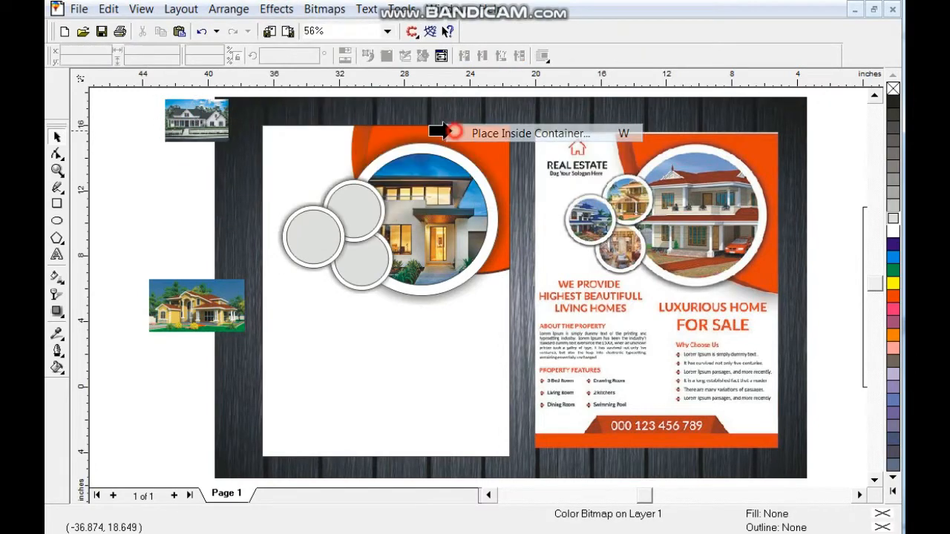
{"action": "left_click", "coordinate": [349, 205]}
PowerClip the yellow house photo inside the lower small gray circle
{"action": "left_click", "coordinate": [197, 305]}
{"action": "left_click", "coordinate": [276, 10]}
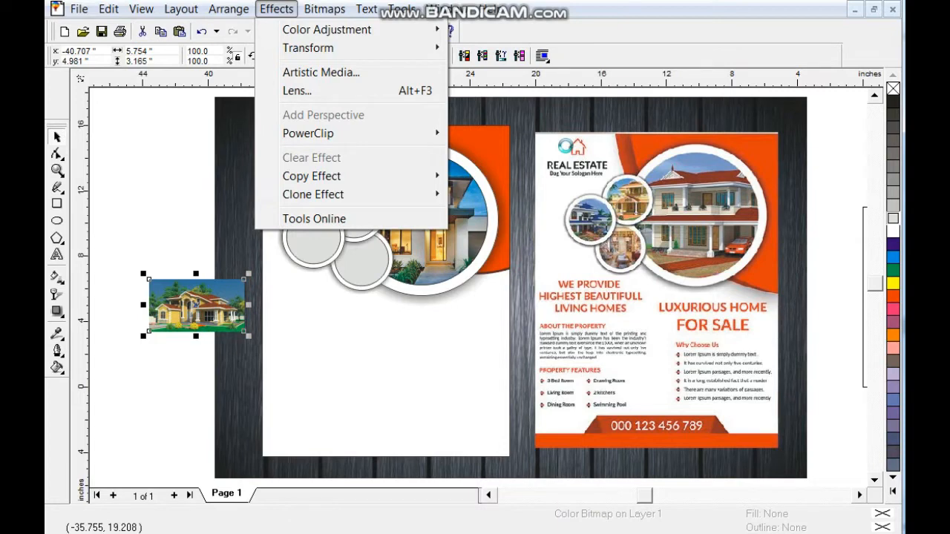
{"action": "mouse_move", "coordinate": [308, 134]}
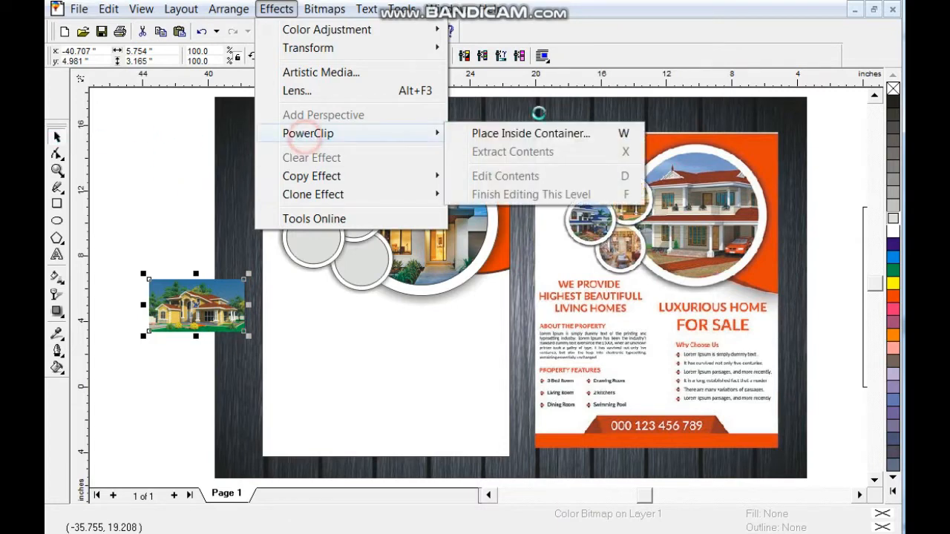
{"action": "left_click", "coordinate": [469, 133]}
{"action": "left_click", "coordinate": [359, 281]}
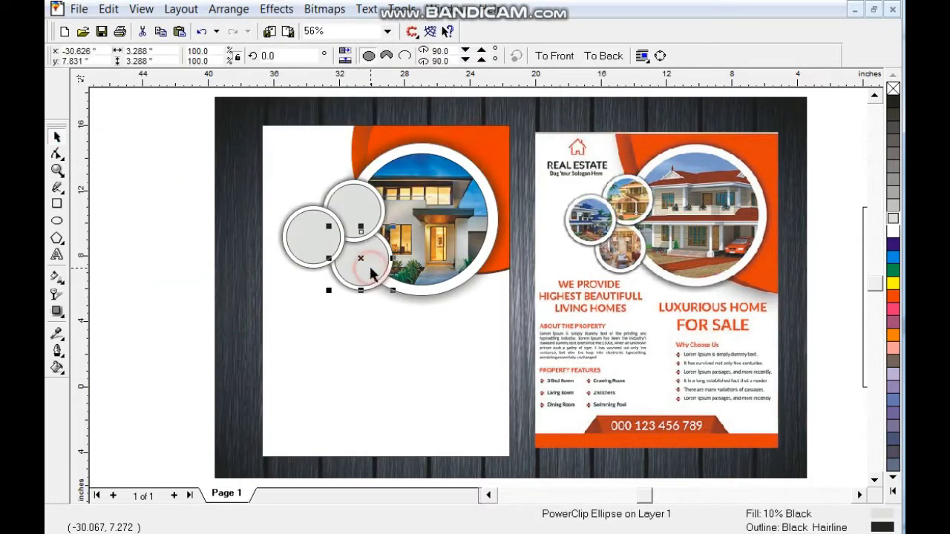
Edit the lower small circle's PowerClip contents to center the yellow house photo over it, and finish editing
{"action": "right_click", "coordinate": [370, 265]}
{"action": "left_click", "coordinate": [421, 182]}
{"action": "left_click_drag", "start_coordinate": [195, 306], "coordinate": [361, 257]}
{"action": "right_click", "coordinate": [361, 257]}
{"action": "left_click", "coordinate": [390, 200]}
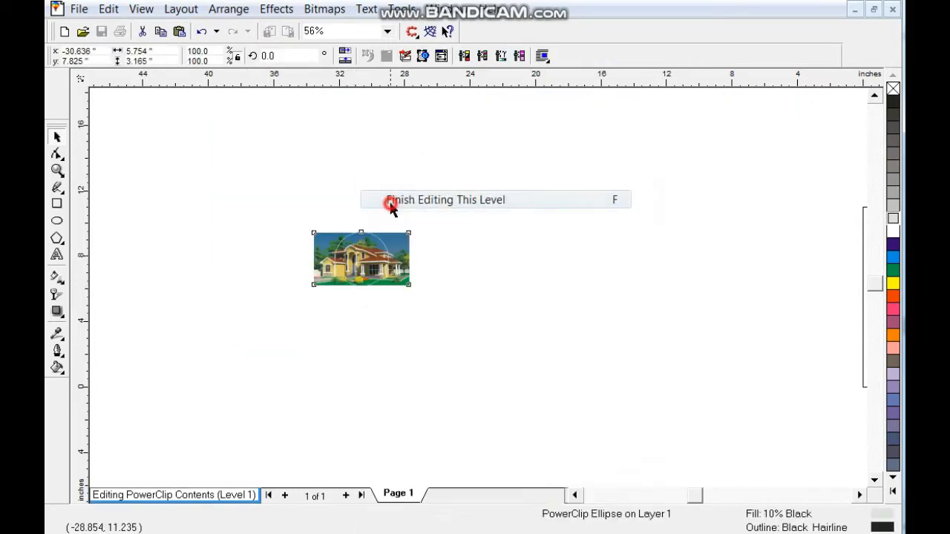
Edit the leftmost circle's PowerClip contents, moving and enlarging the dusk house photo to fill the circle, and finish editing
{"action": "right_click", "coordinate": [313, 248]}
{"action": "left_click", "coordinate": [339, 182]}
{"action": "left_click_drag", "start_coordinate": [180, 194], "coordinate": [297, 243]}
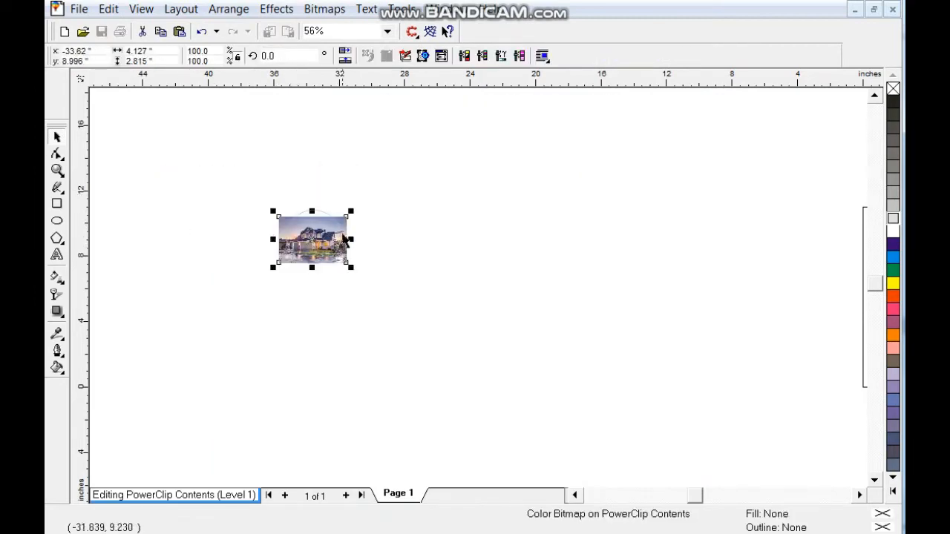
{"action": "left_click_drag", "start_coordinate": [351, 213], "coordinate": [374, 197]}
{"action": "left_click_drag", "start_coordinate": [329, 235], "coordinate": [316, 236]}
{"action": "right_click", "coordinate": [315, 236]}
{"action": "left_click", "coordinate": [363, 204]}
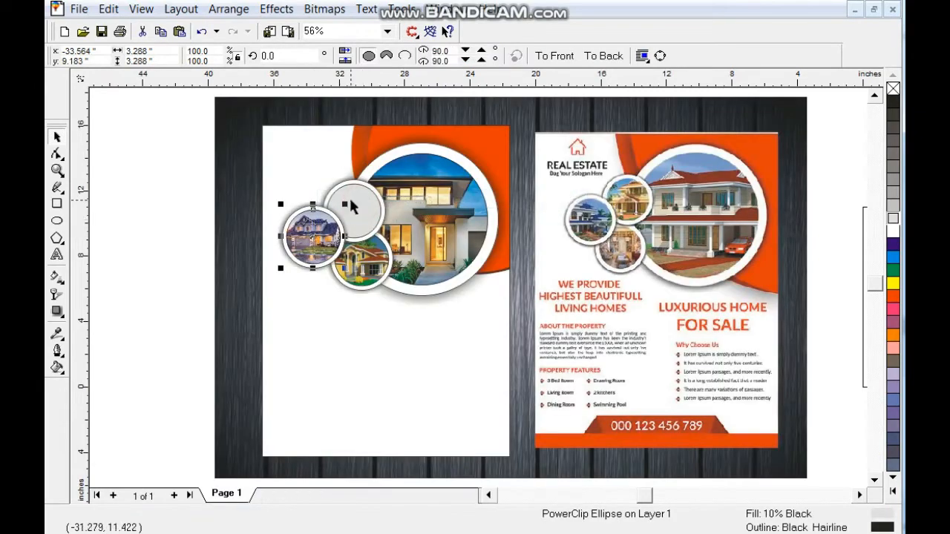
Edit the upper small circle's PowerClip contents, moving and enlarging the white house photo to fill the circle, and finish editing
{"action": "right_click", "coordinate": [352, 214]}
{"action": "right_click", "coordinate": [355, 192]}
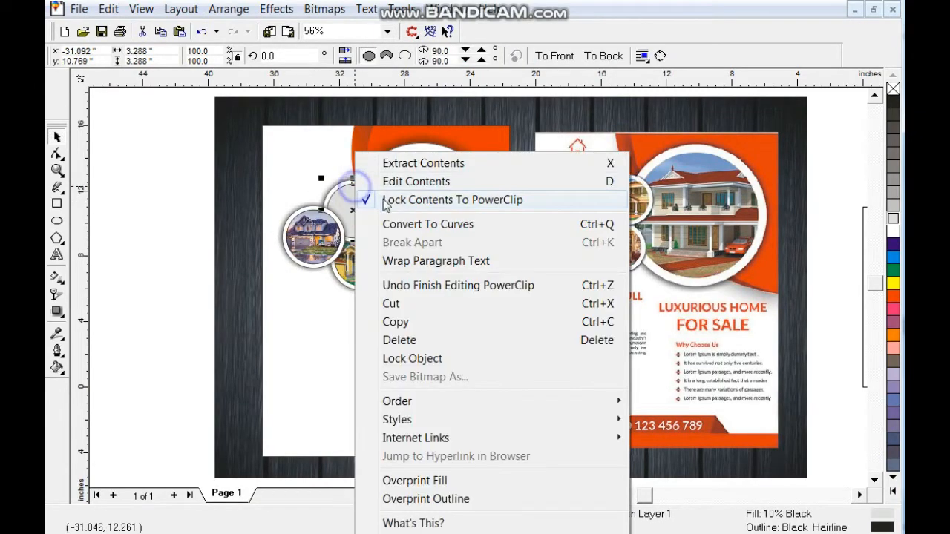
{"action": "left_click", "coordinate": [401, 180]}
{"action": "left_click_drag", "start_coordinate": [341, 218], "coordinate": [331, 224]}
{"action": "left_click_drag", "start_coordinate": [381, 193], "coordinate": [402, 179]}
{"action": "right_click", "coordinate": [379, 202]}
{"action": "left_click", "coordinate": [430, 201]}
Select all the photo circles together and remove their outlines
{"action": "left_click_drag", "start_coordinate": [163, 137], "coordinate": [505, 331]}
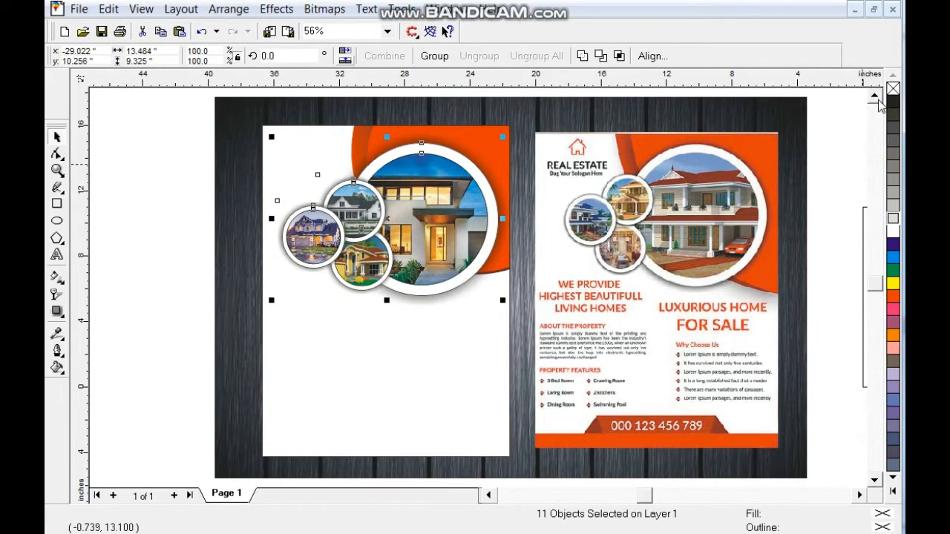
{"action": "left_click", "coordinate": [175, 214]}
Add the three-line artistic text "WE PROVIDE / HIGHEST BEAUTIFUL / LIVING HOMES" beside the flyer and center-align it
{"action": "left_click", "coordinate": [57, 255]}
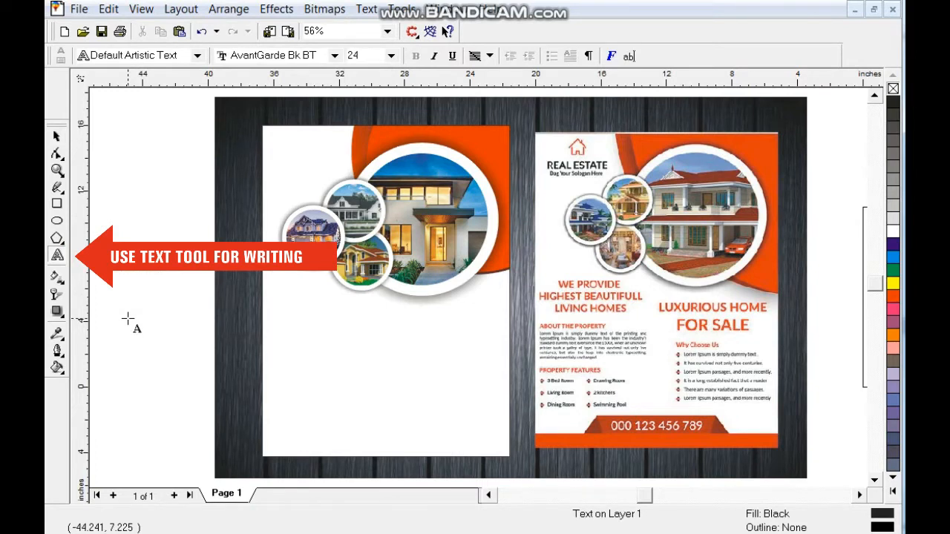
{"action": "type", "text": "WE PROVIDE"}
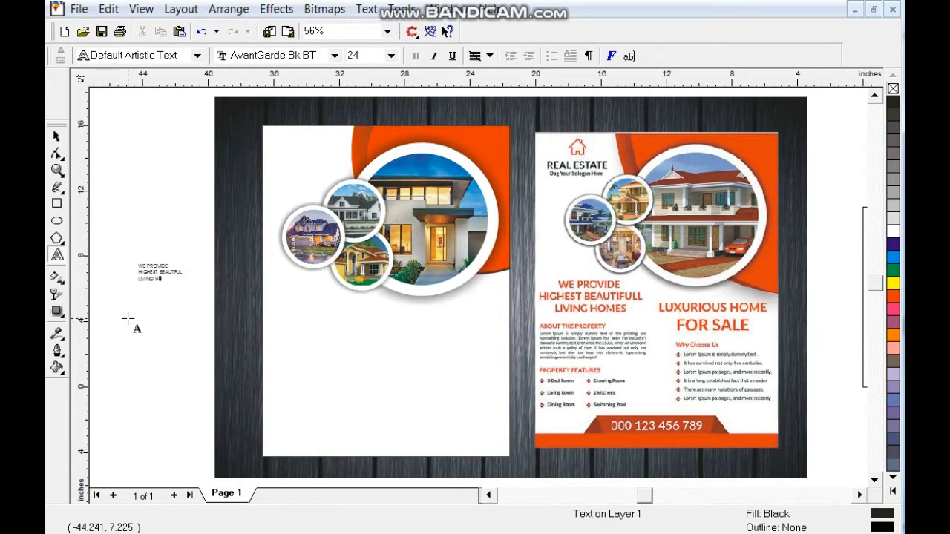
{"action": "left_click", "coordinate": [479, 57]}
{"action": "left_click", "coordinate": [496, 106]}
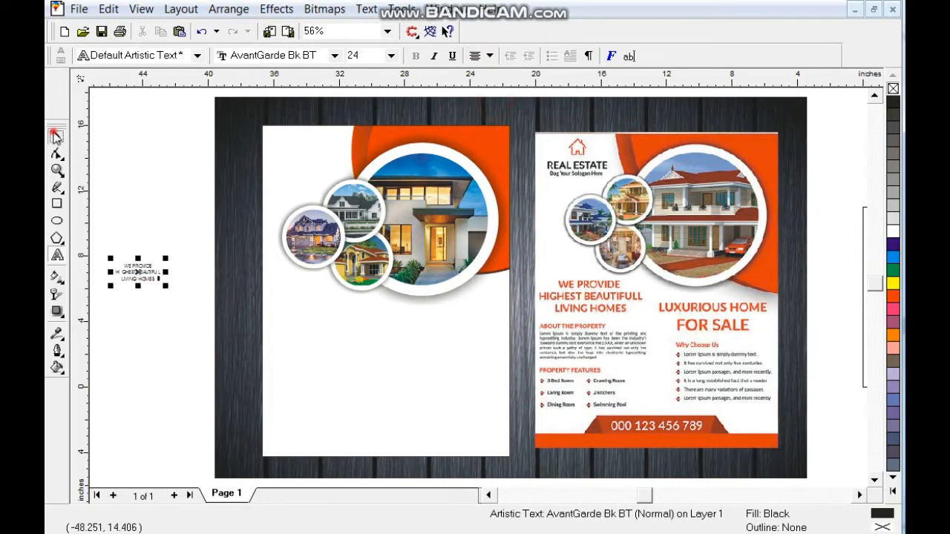
{"action": "left_click", "coordinate": [55, 137]}
Set the "WE PROVIDE HIGHEST BEAUTIFUL LIVING HOMES" text's font to Zurich Blk BT
{"action": "left_click", "coordinate": [393, 60]}
{"action": "key", "text": "Up"}
{"action": "key", "text": "Up"}
{"action": "key", "text": "Up"}
{"action": "key", "text": "Up"}
{"action": "key", "text": "Up"}
{"action": "key", "text": "Up"}
{"action": "key", "text": "Up"}
{"action": "key", "text": "Up"}
{"action": "key", "text": "Up"}
{"action": "key", "text": "Up"}
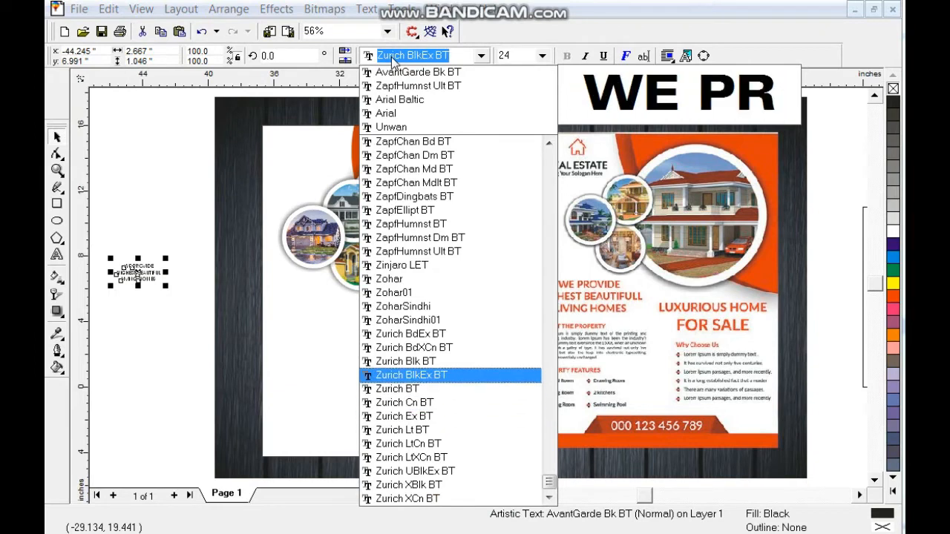
{"action": "key", "text": "Up"}
{"action": "key", "text": "Return"}
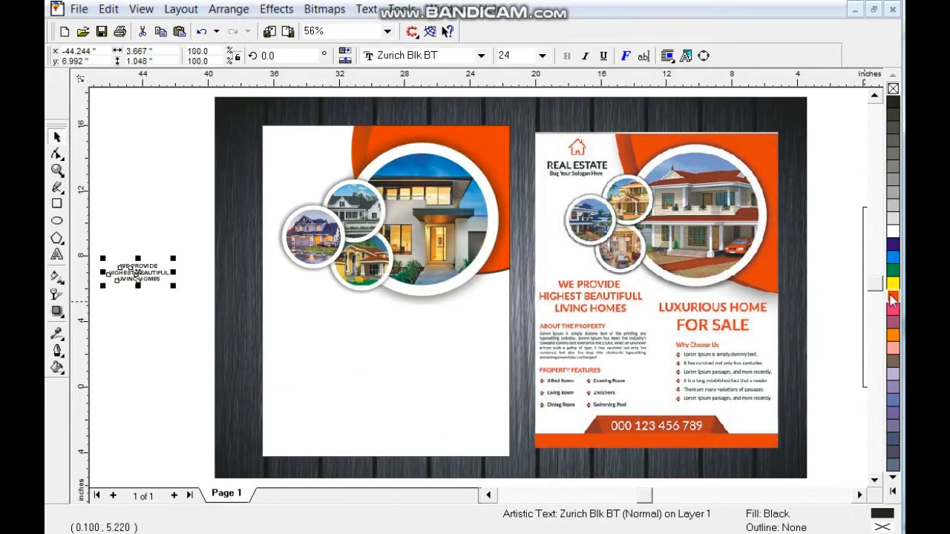
Fill the heading red, enlarge it to about 45 pt, and place it below the small circles with a copy on its right
{"action": "left_click", "coordinate": [893, 298]}
{"action": "left_click_drag", "start_coordinate": [173, 286], "coordinate": [226, 300]}
{"action": "left_click_drag", "start_coordinate": [135, 275], "coordinate": [438, 323]}
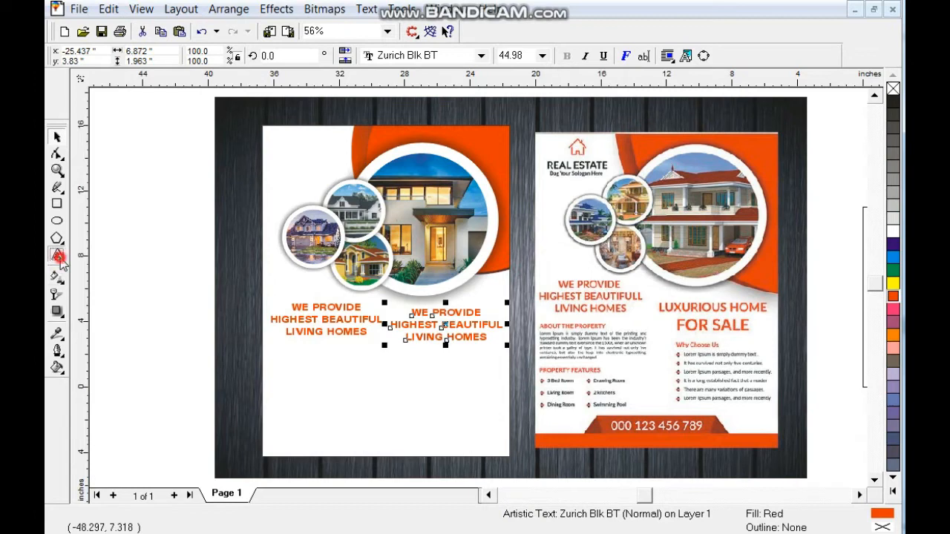
Replace the heading copy's text with "LUXURIOUS HOME" and "FOR SALE" on two lines
{"action": "left_click", "coordinate": [58, 257]}
{"action": "key", "text": "ctrl+a"}
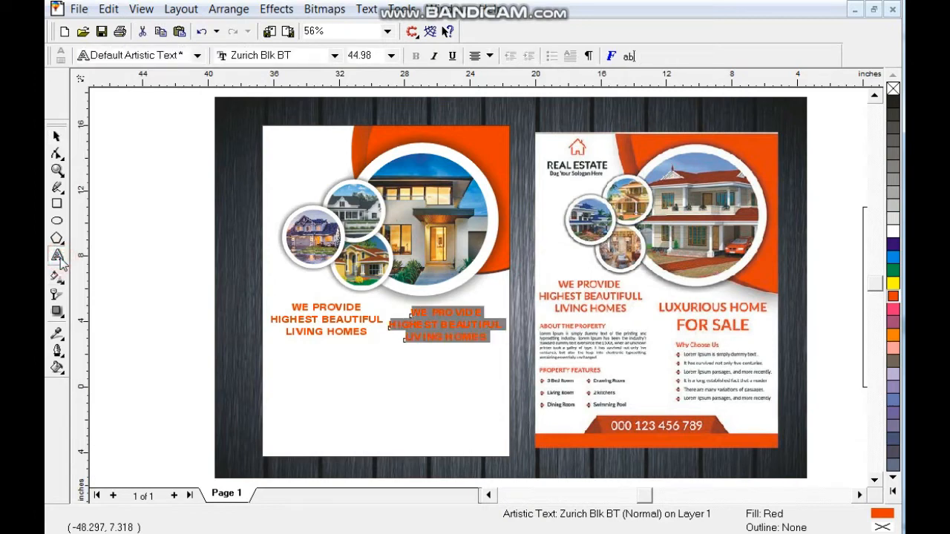
{"action": "type", "text": "LUX"}
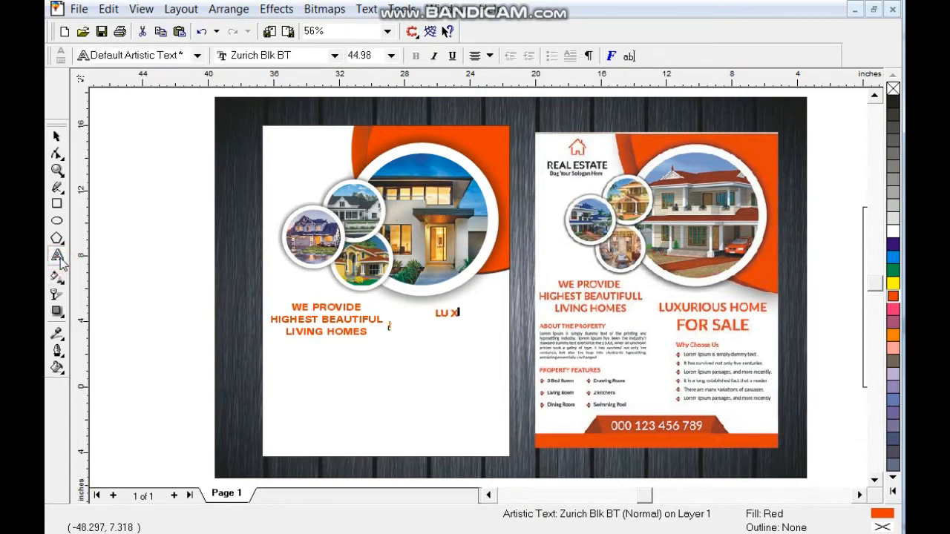
{"action": "type", "text": "URIOUS HOME"}
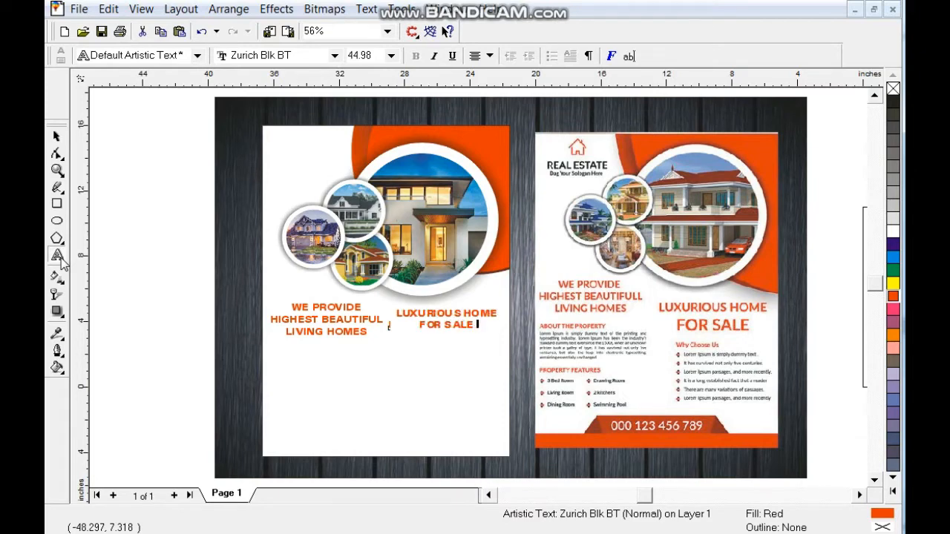
{"action": "left_click", "coordinate": [55, 138]}
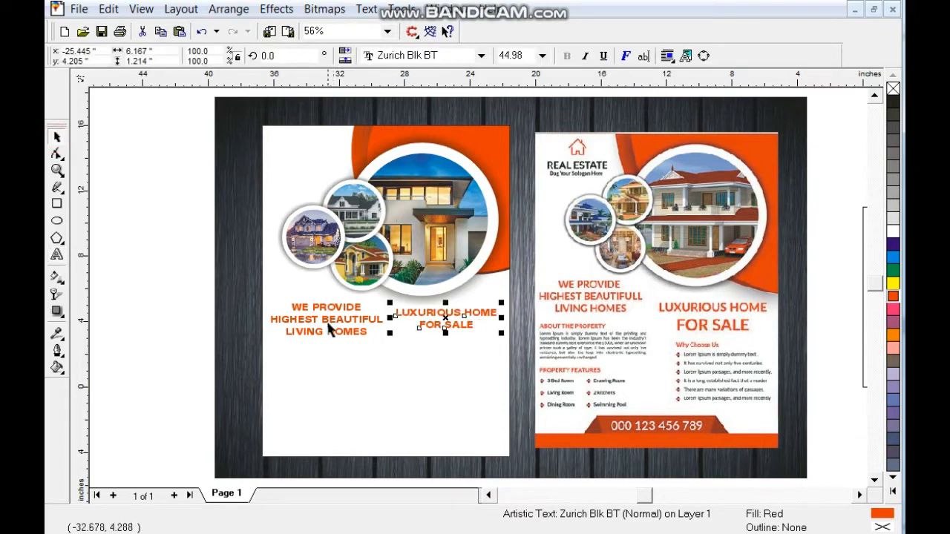
Shrink the "WE PROVIDE" heading slightly and set the "LUXURIOUS HOME FOR SALE" heading's font to Zurich BdXCn BT
{"action": "left_click", "coordinate": [331, 332]}
{"action": "left_click_drag", "start_coordinate": [388, 339], "coordinate": [377, 337]}
{"action": "left_click", "coordinate": [435, 312]}
{"action": "left_click", "coordinate": [449, 57]}
{"action": "key", "text": "Up"}
{"action": "key", "text": "Return"}
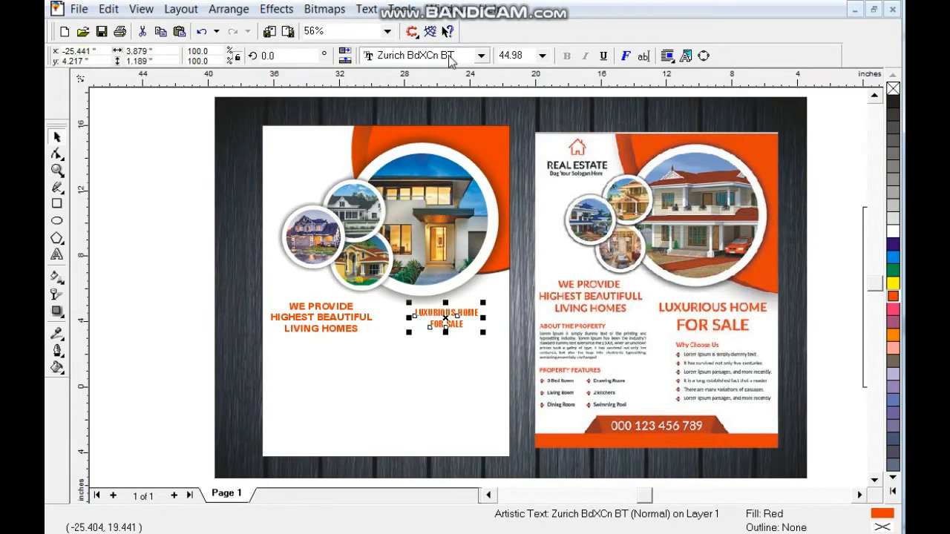
Break the "LUXURIOUS HOME FOR SALE" heading into separate lines and resize them, making "FOR SALE" larger
{"action": "key", "text": "ctrl+k"}
{"action": "left_click", "coordinate": [457, 327], "text": "shift"}
{"action": "left_click_drag", "start_coordinate": [483, 332], "coordinate": [464, 317]}
{"action": "key", "text": "Escape"}
{"action": "left_click", "coordinate": [461, 327]}
{"action": "left_click", "coordinate": [462, 313], "text": "shift"}
{"action": "left_click", "coordinate": [462, 345]}
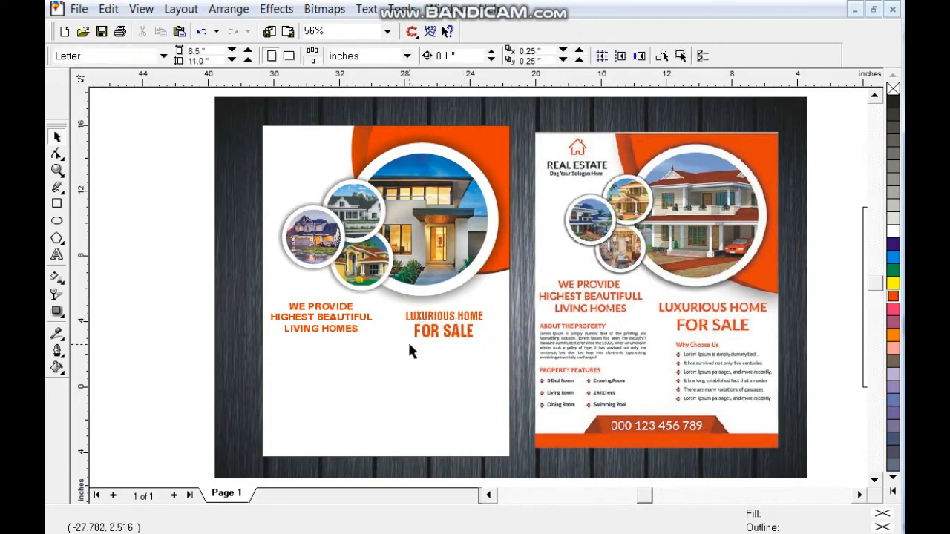
Draw a rectangle about 16.1 by 1.6 inches across the flyer's bottom edge, fill it red, and remove its outline
{"action": "left_click", "coordinate": [59, 168]}
{"action": "left_click_drag", "start_coordinate": [211, 274], "coordinate": [823, 493]}
{"action": "left_click", "coordinate": [57, 204]}
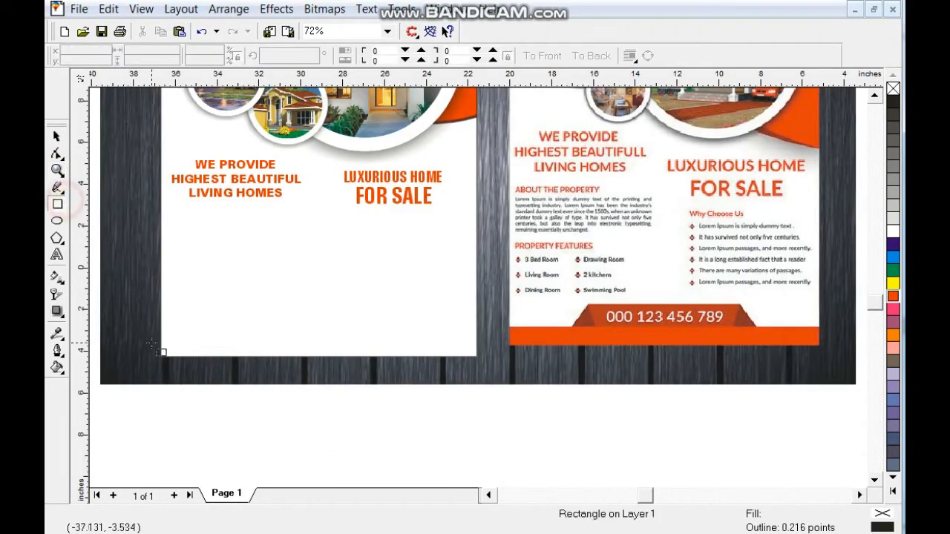
{"action": "left_click_drag", "start_coordinate": [158, 336], "coordinate": [493, 371]}
{"action": "left_click", "coordinate": [56, 137]}
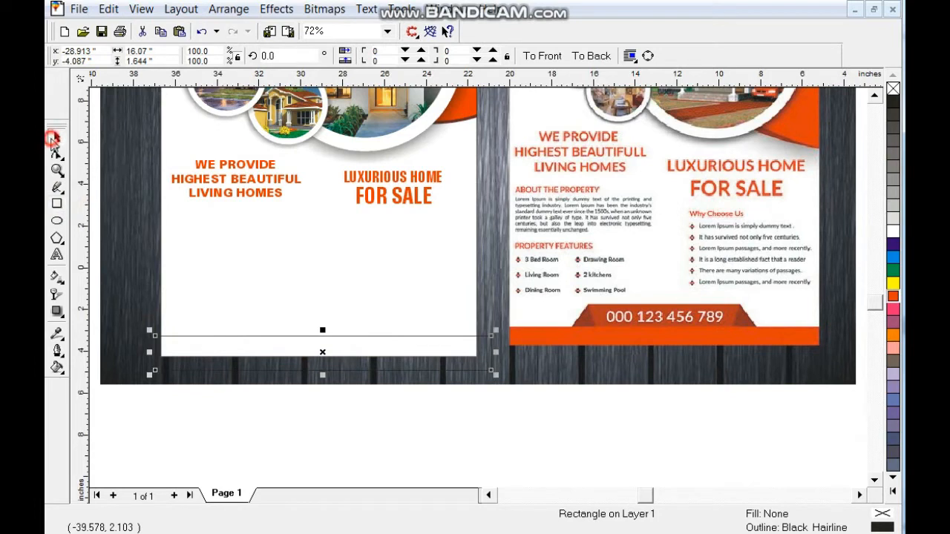
{"action": "left_click", "coordinate": [892, 296]}
{"action": "right_click", "coordinate": [893, 88]}
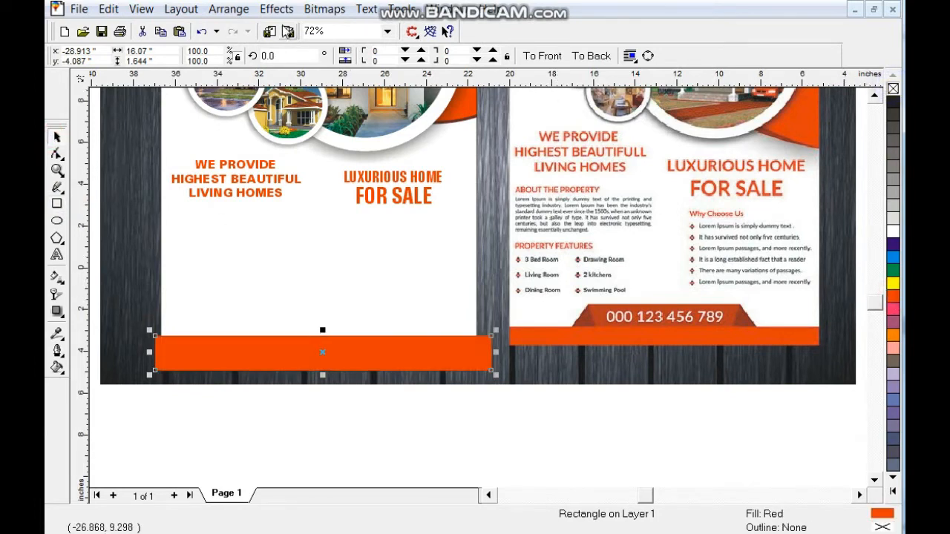
PowerClip the red bottom bar inside the white flyer page rectangle
{"action": "left_click", "coordinate": [277, 9]}
{"action": "mouse_move", "coordinate": [435, 134]}
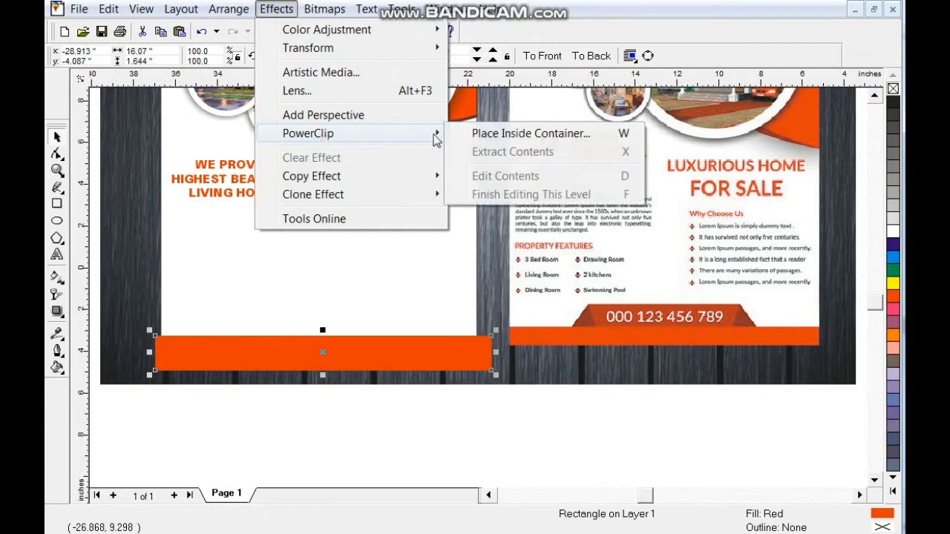
{"action": "left_click", "coordinate": [484, 134]}
{"action": "left_click", "coordinate": [310, 311]}
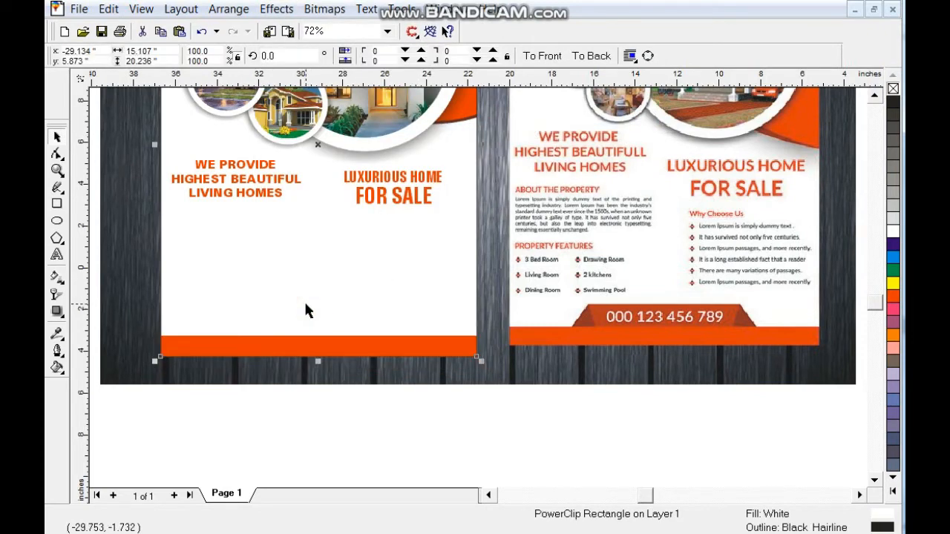
Draw a rectangle over the red bottom bar, convert it to curves, and slant its left side to form a shape about 5.7 by 1.5 inches
{"action": "key", "text": "Escape"}
{"action": "left_click", "coordinate": [57, 204]}
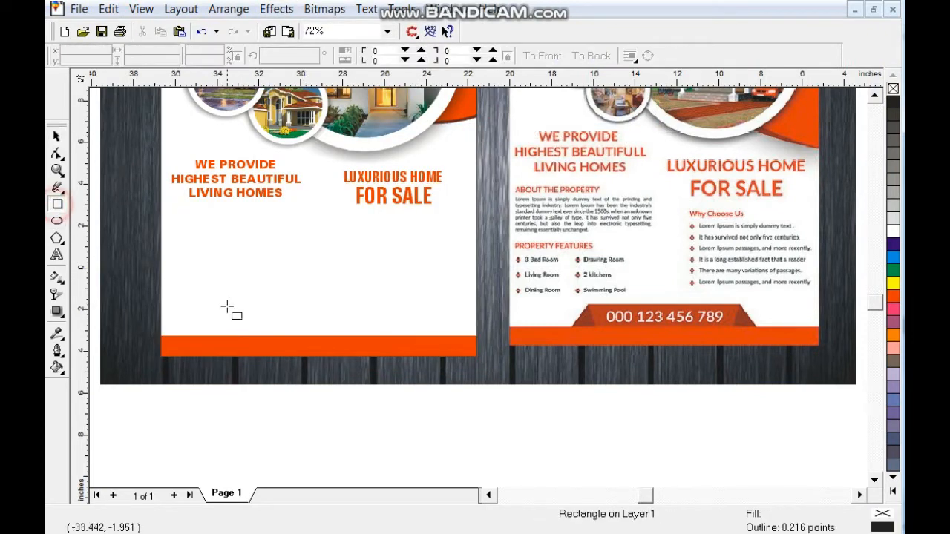
{"action": "left_click_drag", "start_coordinate": [239, 318], "coordinate": [357, 348]}
{"action": "left_click", "coordinate": [60, 153]}
{"action": "key", "text": "ctrl+q"}
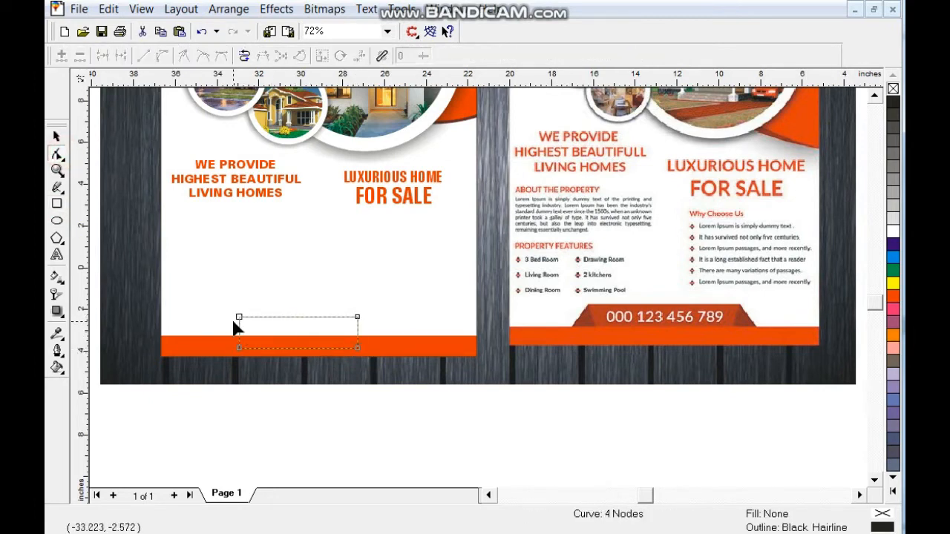
{"action": "left_click_drag", "start_coordinate": [241, 319], "coordinate": [287, 326]}
{"action": "left_click", "coordinate": [57, 137]}
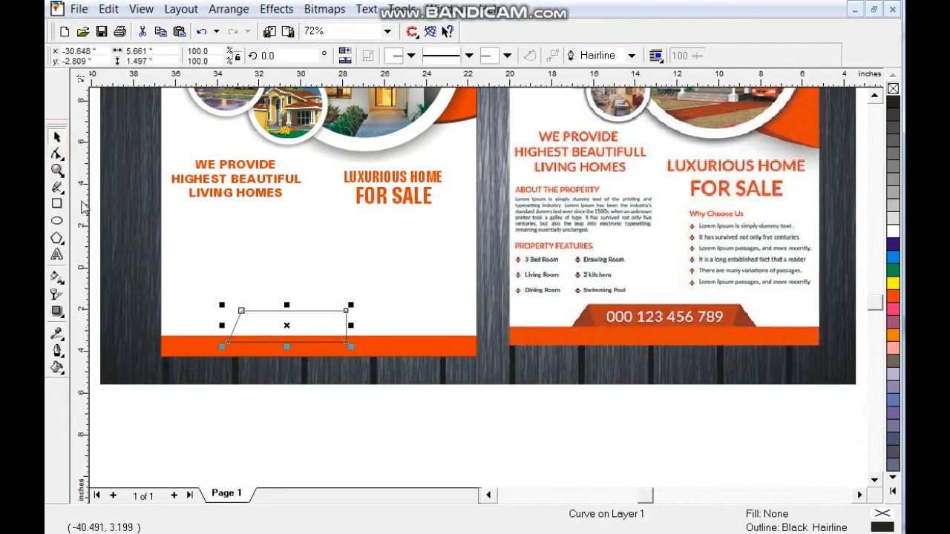
Draw a closed triangle about 2.6 by 2.2 inches over the slanted left end of the banner shape
{"action": "left_click", "coordinate": [57, 170]}
{"action": "left_click_drag", "start_coordinate": [156, 272], "coordinate": [404, 385]}
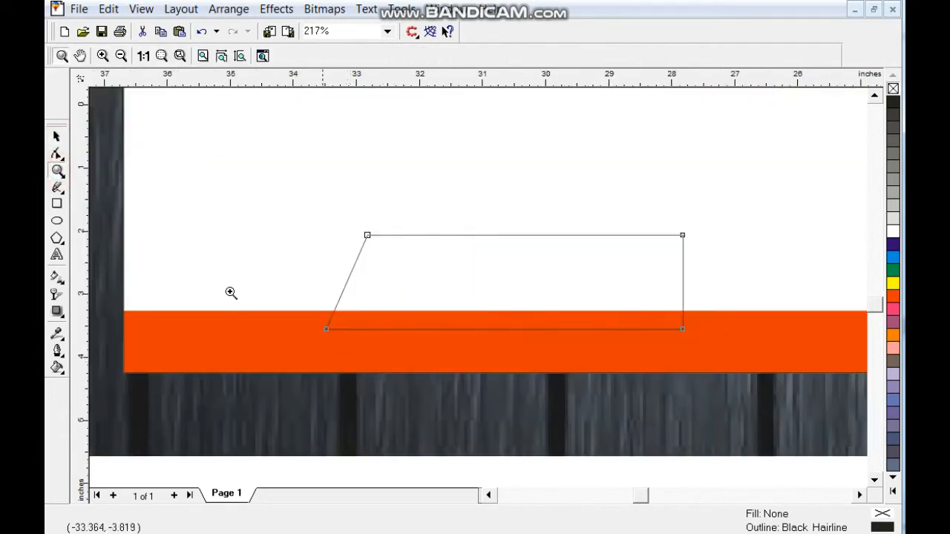
{"action": "left_click", "coordinate": [53, 190]}
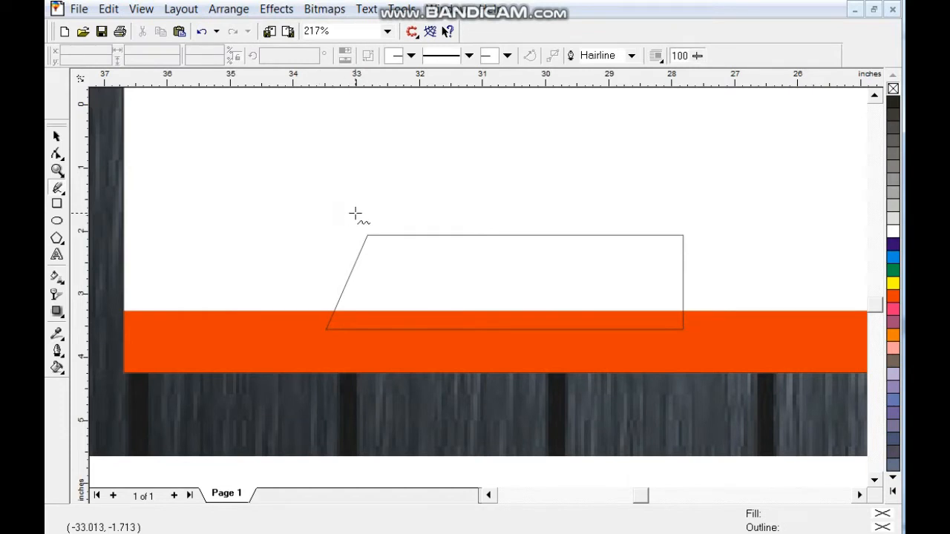
{"action": "left_click", "coordinate": [355, 213]}
{"action": "left_click", "coordinate": [435, 354]}
{"action": "left_click", "coordinate": [269, 334]}
{"action": "left_click", "coordinate": [355, 213]}
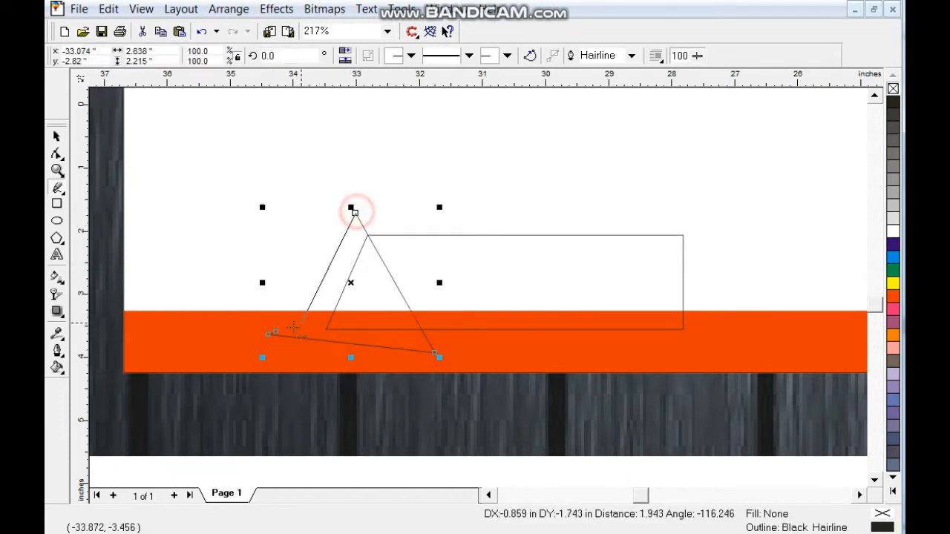
{"action": "left_click", "coordinate": [274, 332]}
Fill the triangle with dark brown C:56 M:96 Y:95 K:15 and remove its outline
{"action": "left_click", "coordinate": [893, 295]}
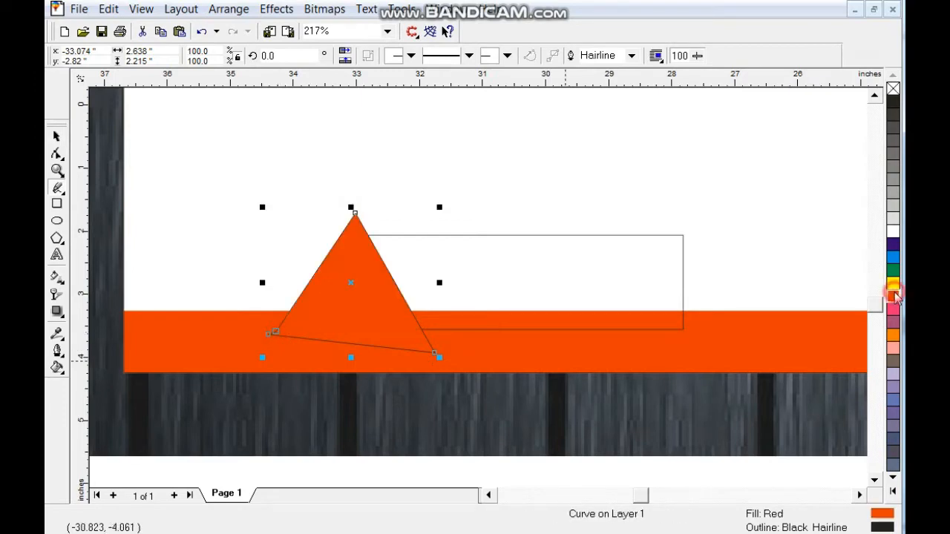
{"action": "left_click", "coordinate": [58, 367]}
{"action": "left_click", "coordinate": [89, 375]}
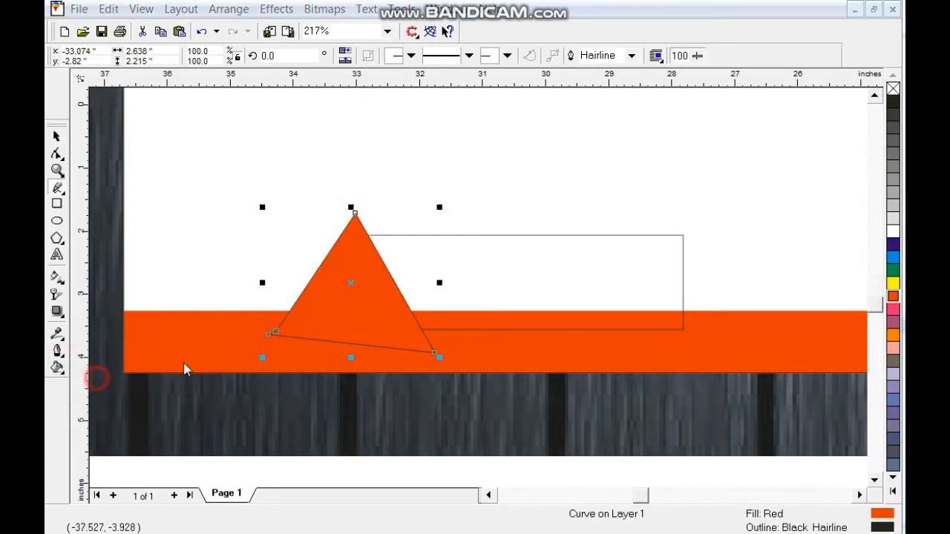
{"action": "left_click", "coordinate": [421, 300]}
{"action": "left_click", "coordinate": [479, 401]}
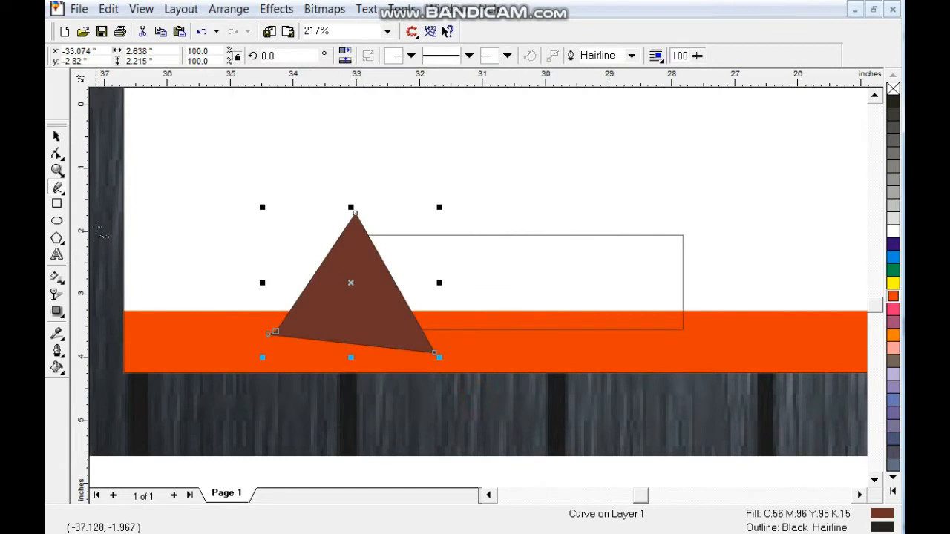
{"action": "left_click", "coordinate": [57, 135]}
{"action": "right_click", "coordinate": [894, 92]}
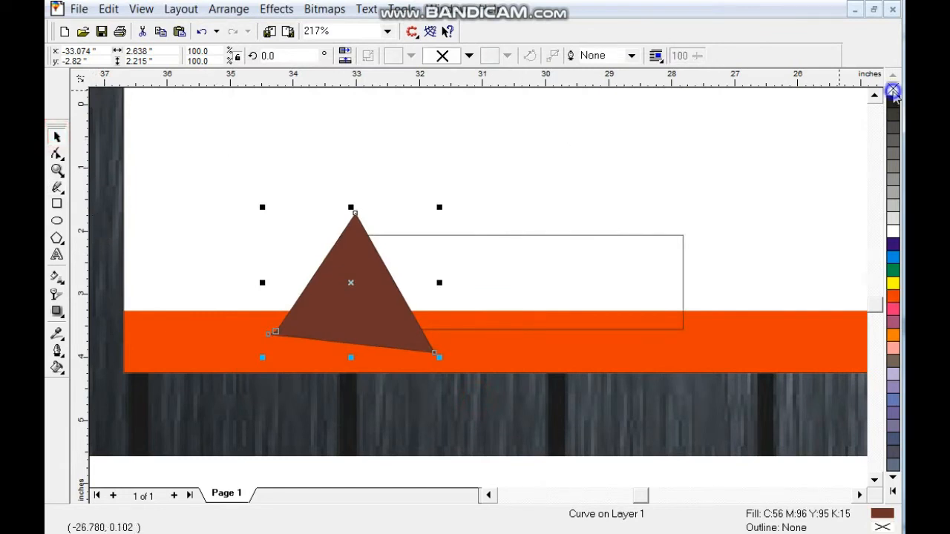
PowerClip the brown triangle inside the slanted banner shape, fill the shape red, and remove its outline
{"action": "left_click", "coordinate": [276, 9]}
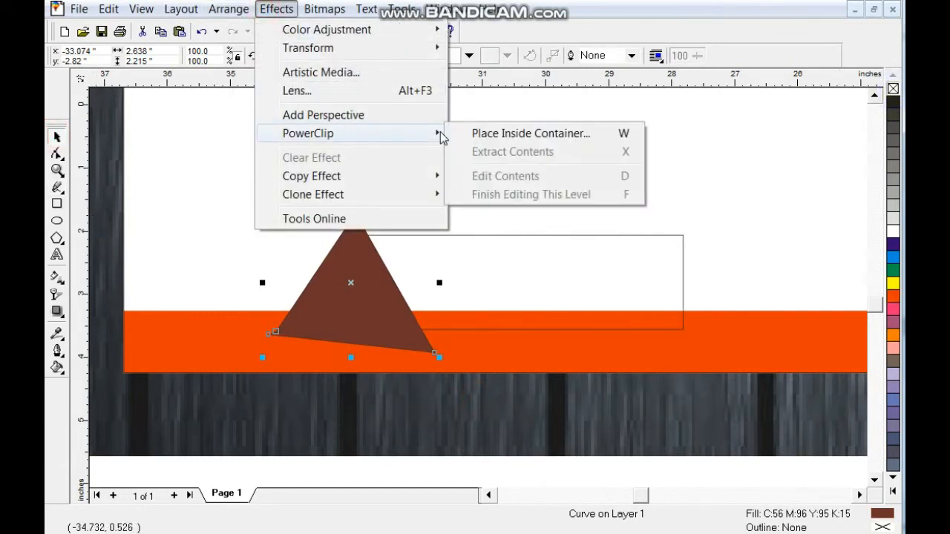
{"action": "left_click", "coordinate": [449, 133]}
{"action": "left_click", "coordinate": [469, 236]}
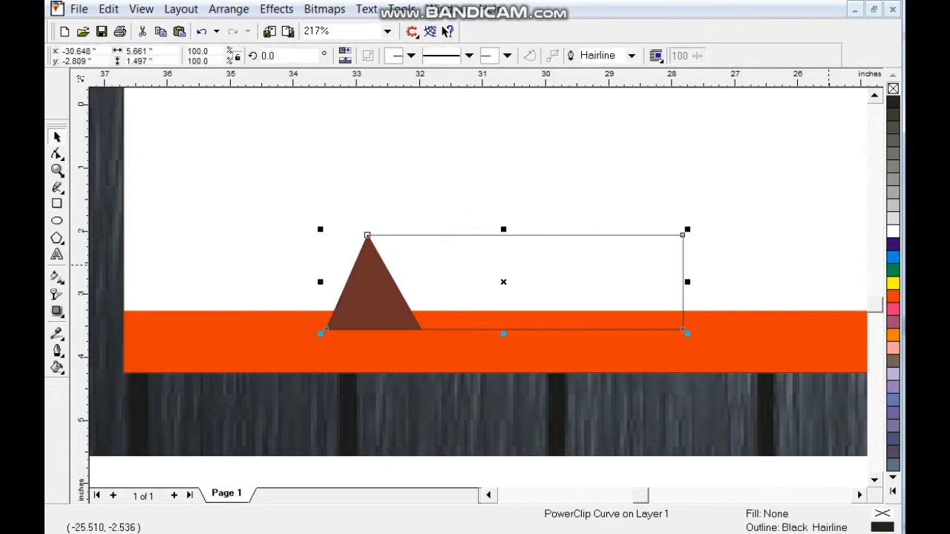
{"action": "left_click", "coordinate": [896, 297]}
{"action": "key", "text": "F4"}
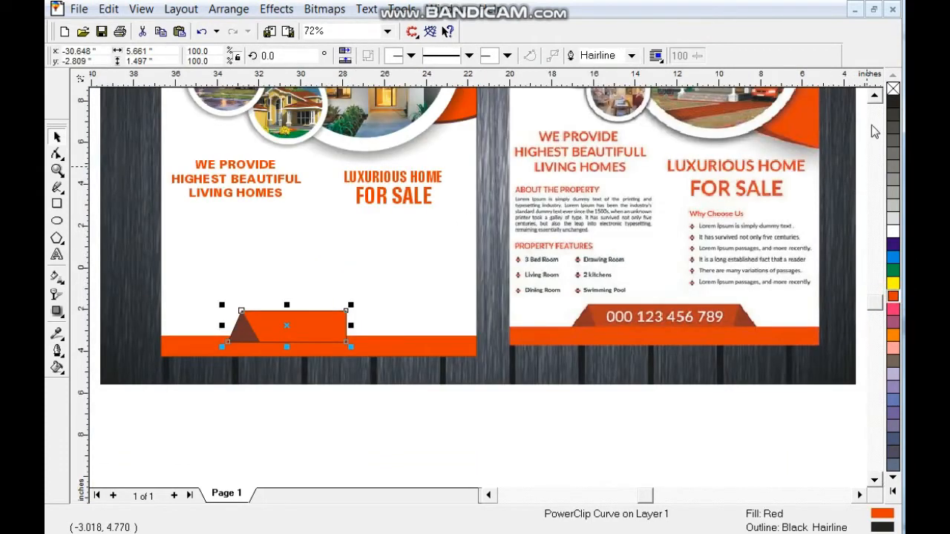
{"action": "right_click", "coordinate": [894, 91]}
Mirror a copy of the banner half to the right, group both halves, and centre the banner on the flyer's bottom bar
{"action": "left_click_drag", "start_coordinate": [222, 325], "coordinate": [470, 325]}
{"action": "left_click", "coordinate": [309, 332], "text": "shift"}
{"action": "key", "text": "ctrl+g"}
{"action": "left_click", "coordinate": [224, 290], "text": "shift"}
{"action": "left_click", "coordinate": [283, 319]}
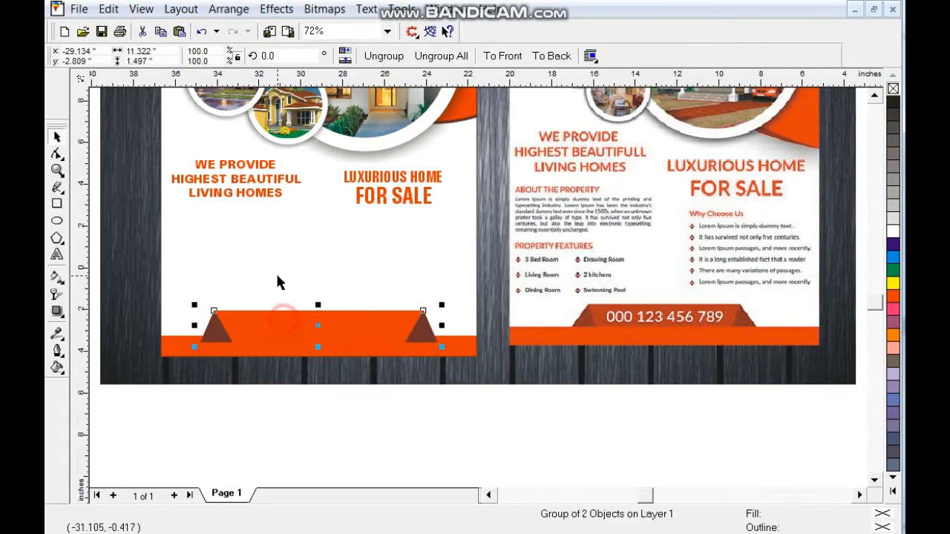
PowerClip the banner group inside the white flyer page and place it behind the red bottom bar
{"action": "left_click", "coordinate": [277, 8]}
{"action": "mouse_move", "coordinate": [365, 140]}
{"action": "left_click", "coordinate": [482, 132]}
{"action": "left_click", "coordinate": [377, 218]}
{"action": "right_click", "coordinate": [368, 234]}
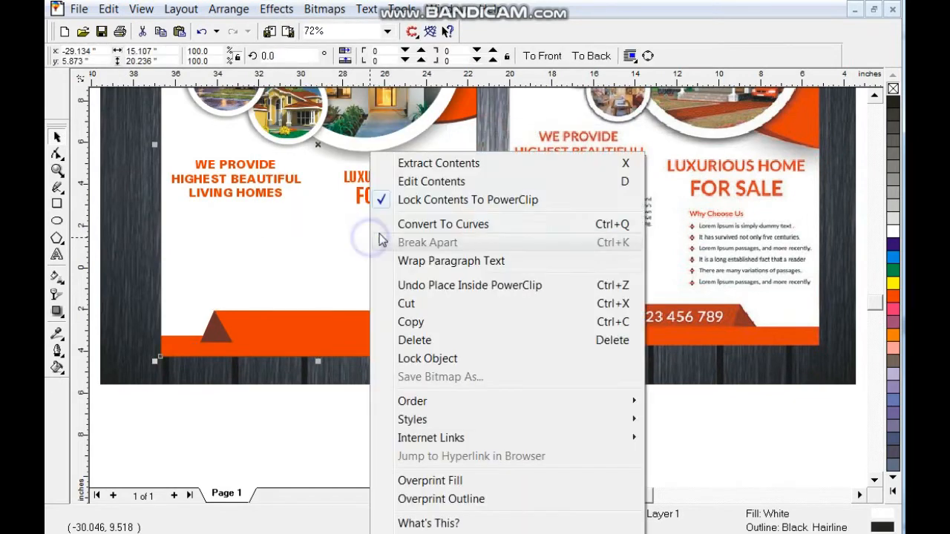
{"action": "left_click", "coordinate": [405, 180]}
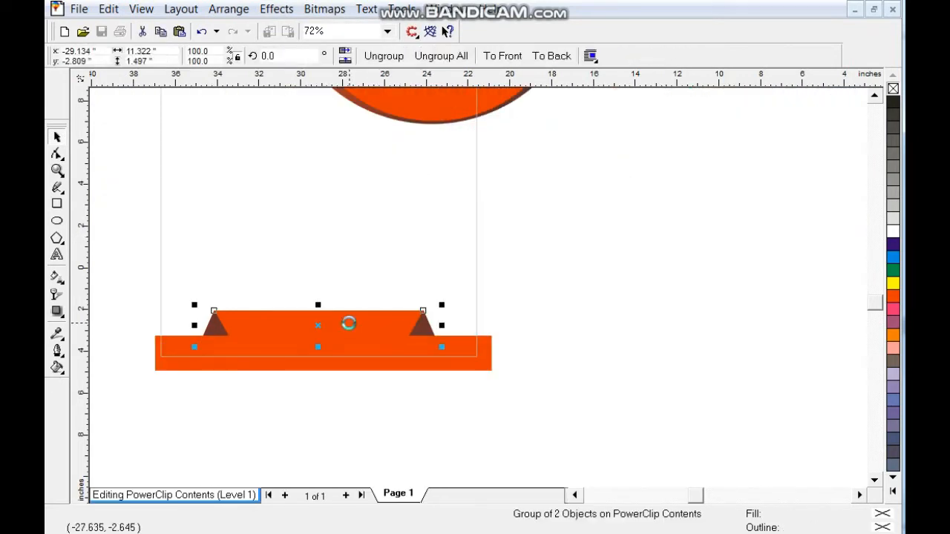
{"action": "right_click", "coordinate": [349, 323]}
{"action": "left_click", "coordinate": [420, 3]}
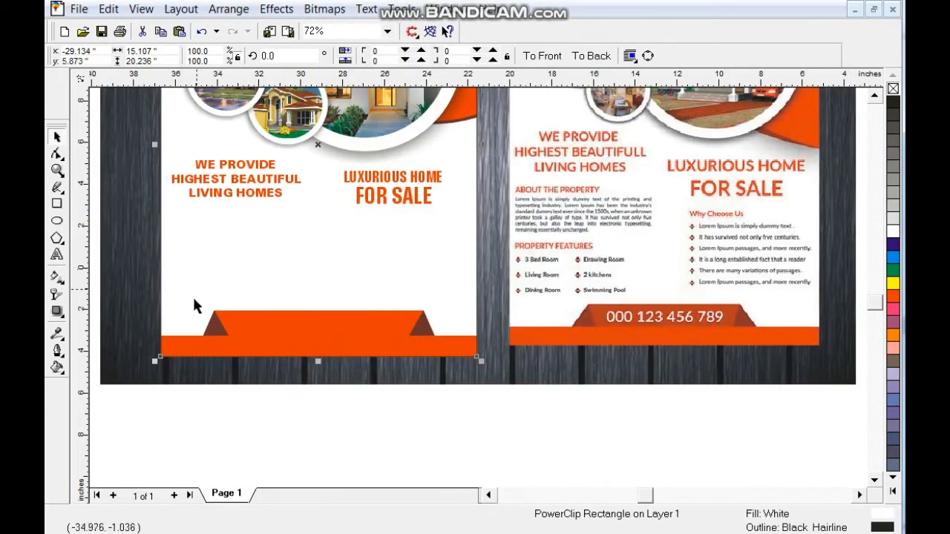
Open the flyer page's PowerClip contents for editing and ungroup the banner
{"action": "right_click", "coordinate": [244, 336]}
{"action": "left_click", "coordinate": [282, 4]}
{"action": "left_click", "coordinate": [277, 329]}
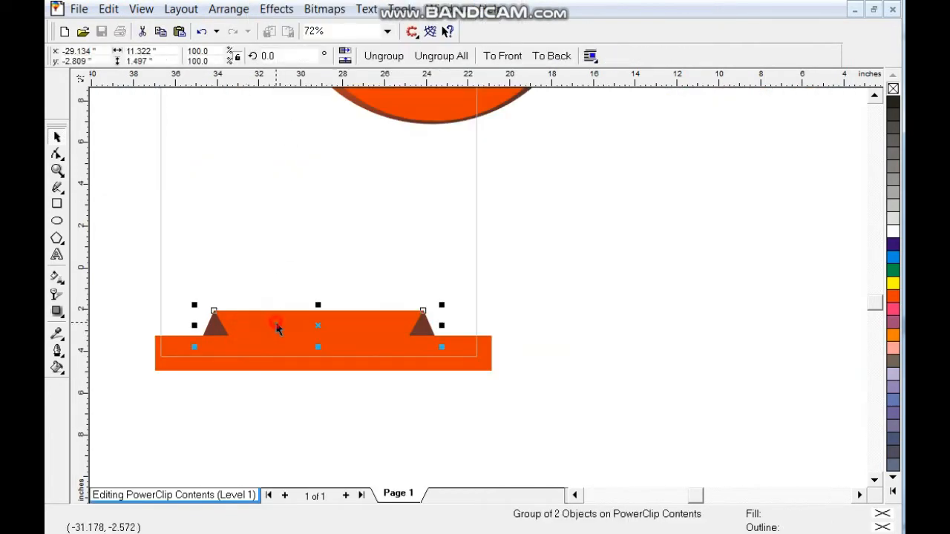
{"action": "left_click", "coordinate": [384, 55]}
{"action": "left_click", "coordinate": [497, 203]}
Fill both banner halves with a darker brownish red and finish editing the PowerClip contents
{"action": "left_click", "coordinate": [343, 319]}
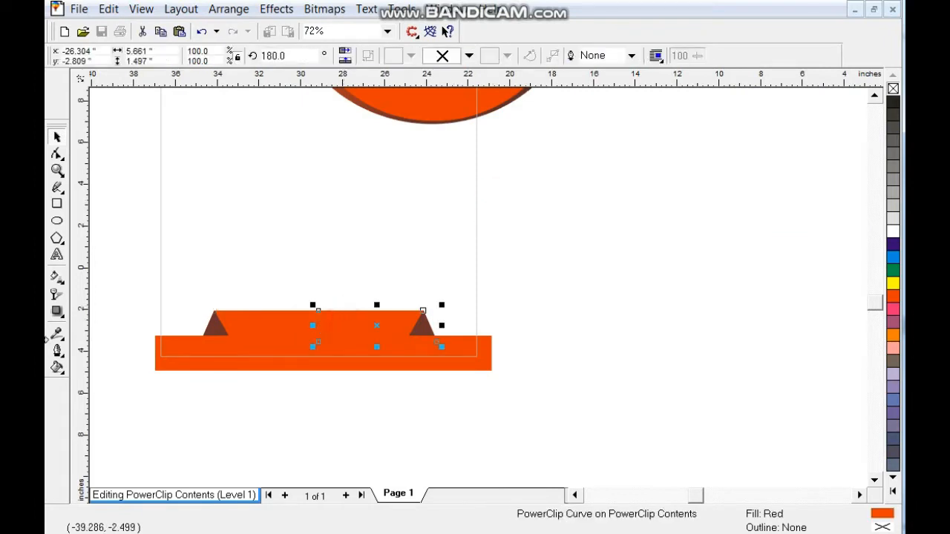
{"action": "left_click", "coordinate": [258, 320], "text": "shift"}
{"action": "left_click", "coordinate": [57, 368]}
{"action": "left_click", "coordinate": [95, 377]}
{"action": "left_click_drag", "start_coordinate": [415, 191], "coordinate": [428, 247]}
{"action": "left_click", "coordinate": [494, 399]}
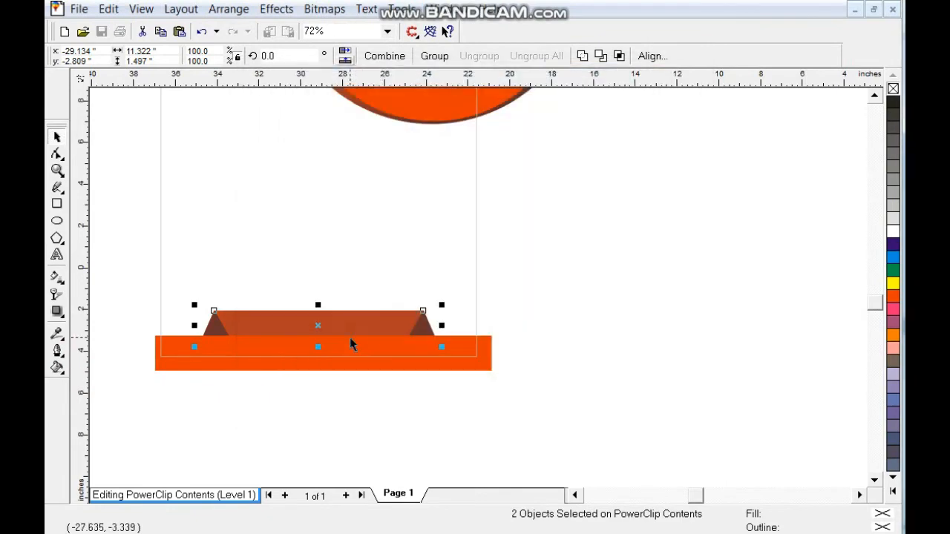
{"action": "right_click", "coordinate": [349, 336]}
{"action": "left_click", "coordinate": [429, 3]}
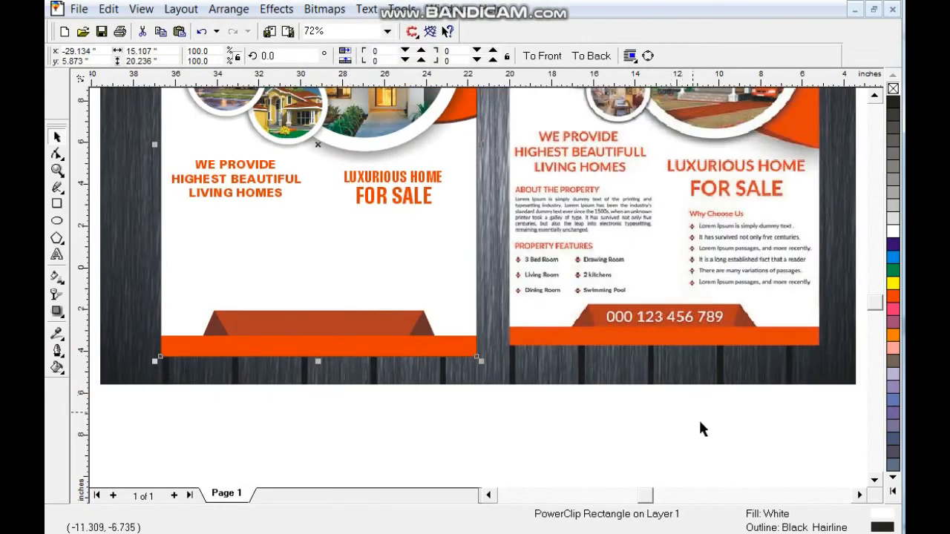
Duplicate the "WE PROVIDE" heading below itself and replace the copy's text with "ABOUT THE PROPERTY"
{"action": "left_click", "coordinate": [245, 195]}
{"action": "left_click_drag", "start_coordinate": [245, 195], "coordinate": [247, 245]}
{"action": "left_click", "coordinate": [56, 255]}
{"action": "key", "text": "ctrl+a"}
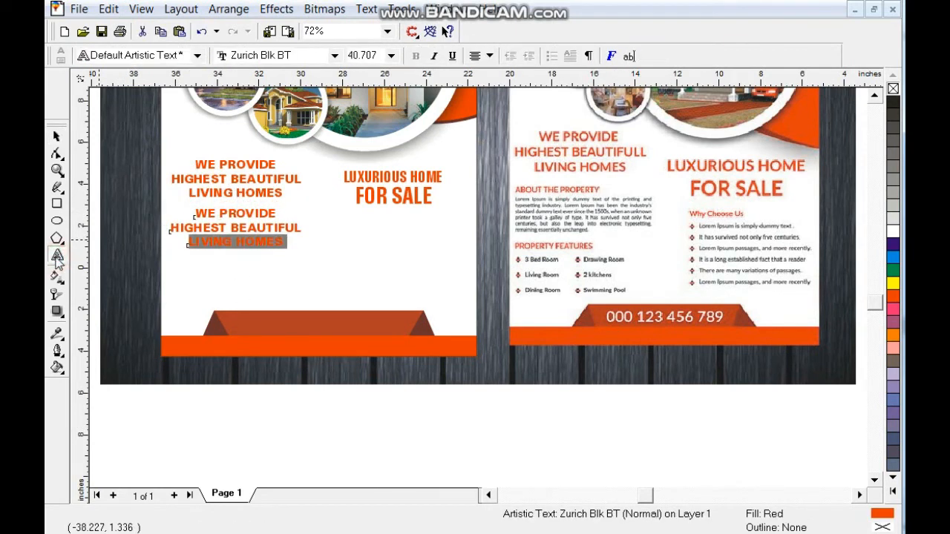
{"action": "type", "text": "ABOUT THE PROPERTY"}
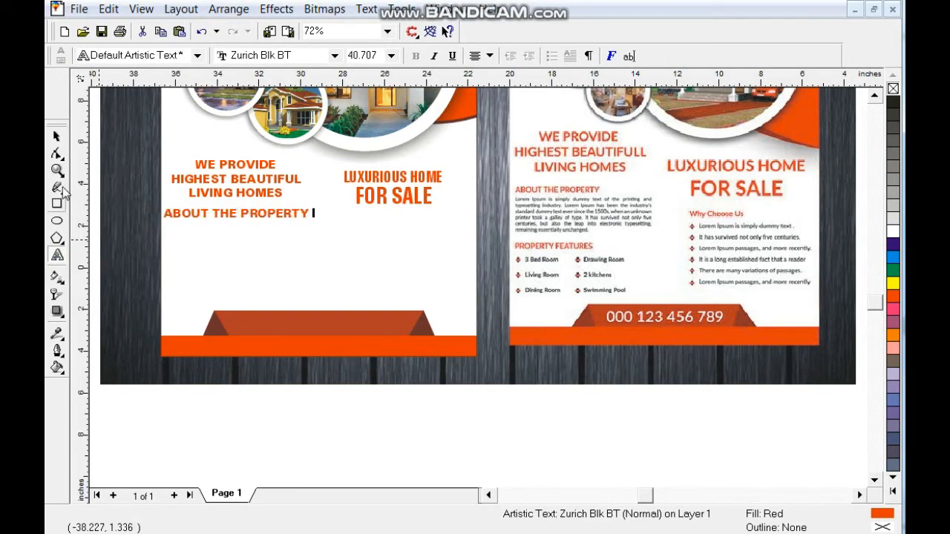
{"action": "left_click", "coordinate": [56, 136]}
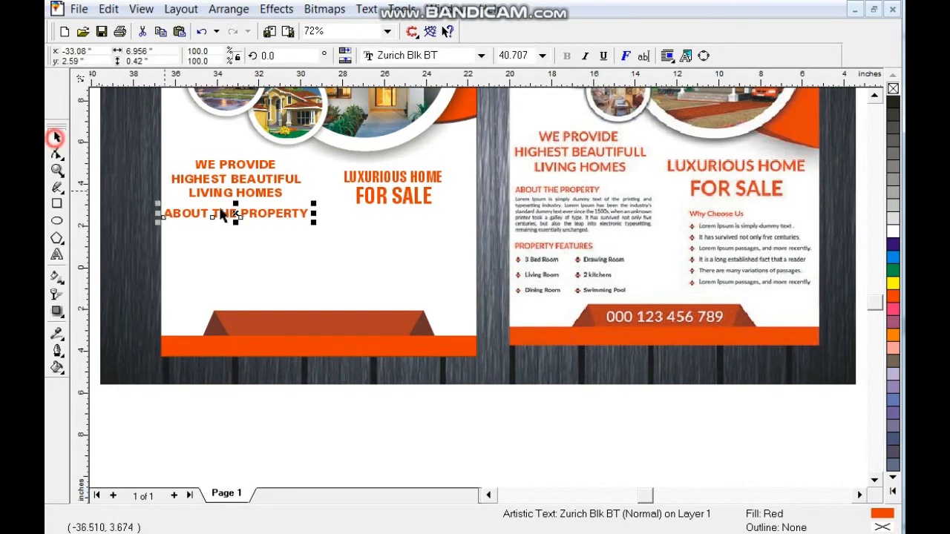
Shrink the "ABOUT THE PROPERTY" heading and add two small black 15.671 pt copies side by side beneath it
{"action": "left_click_drag", "start_coordinate": [314, 223], "coordinate": [253, 235]}
{"action": "right_click", "coordinate": [251, 233]}
{"action": "left_click", "coordinate": [894, 101]}
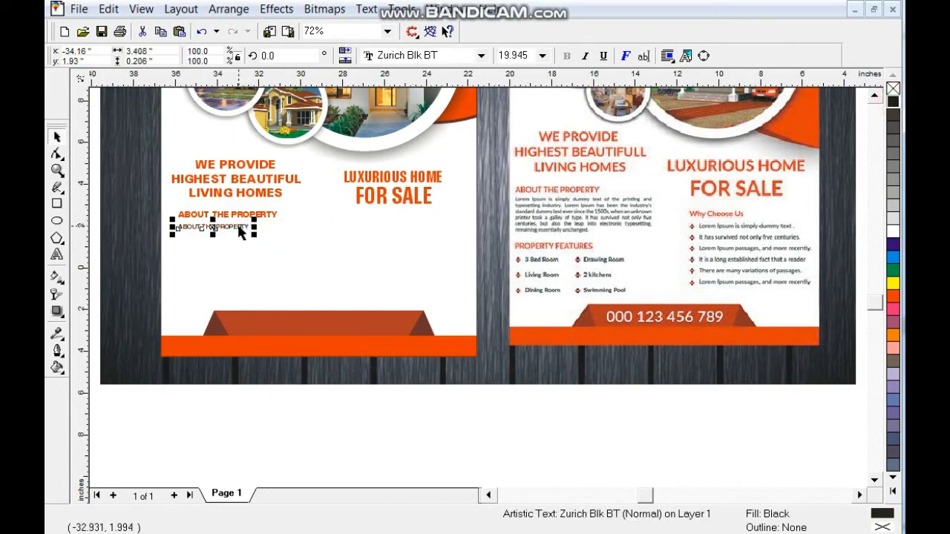
{"action": "left_click_drag", "start_coordinate": [254, 236], "coordinate": [281, 235]}
{"action": "right_click", "coordinate": [282, 236]}
{"action": "left_click", "coordinate": [199, 227], "text": "shift"}
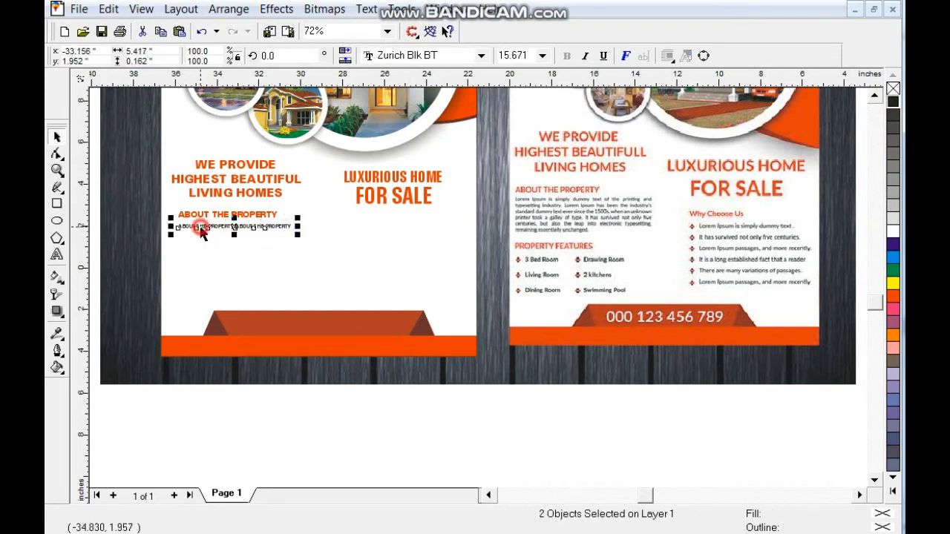
Repeat the small black text line downward to make four rows, and copy the red heading below them
{"action": "left_click_drag", "start_coordinate": [209, 227], "coordinate": [211, 235]}
{"action": "key", "text": "ctrl+r"}
{"action": "key", "text": "ctrl+r"}
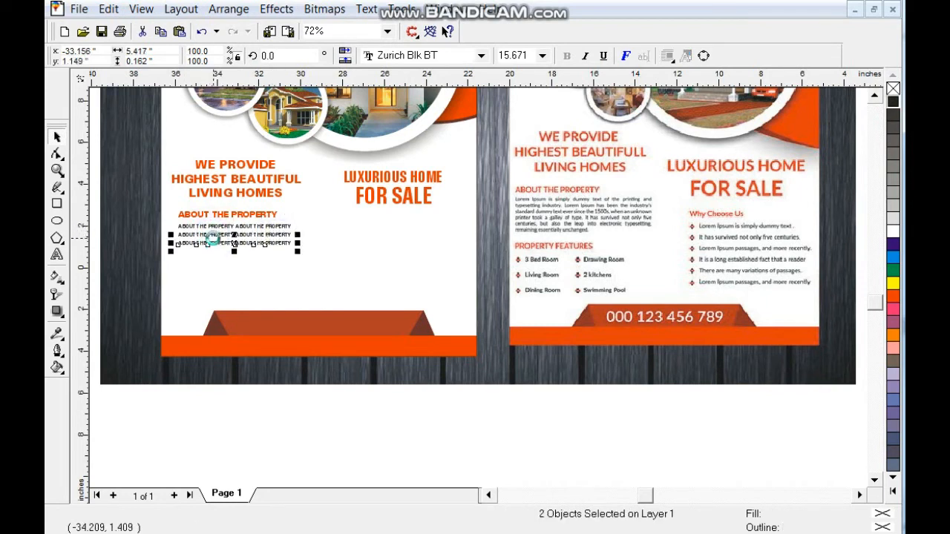
{"action": "left_click_drag", "start_coordinate": [215, 220], "coordinate": [214, 268]}
{"action": "right_click", "coordinate": [214, 268]}
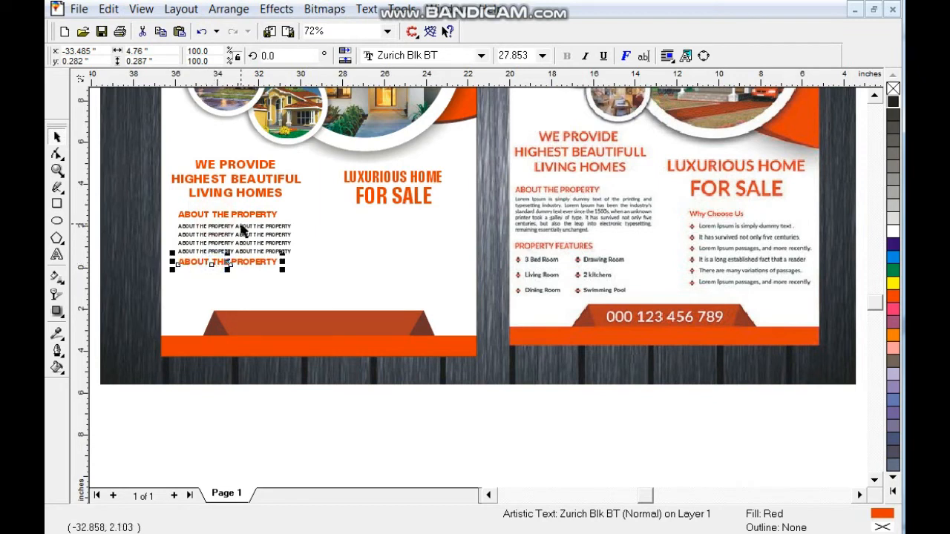
Copy the small black text line into three spaced rows under the second "ABOUT THE PROPERTY" heading
{"action": "left_click", "coordinate": [242, 223]}
{"action": "left_click", "coordinate": [245, 228]}
{"action": "left_click", "coordinate": [225, 227], "text": "shift"}
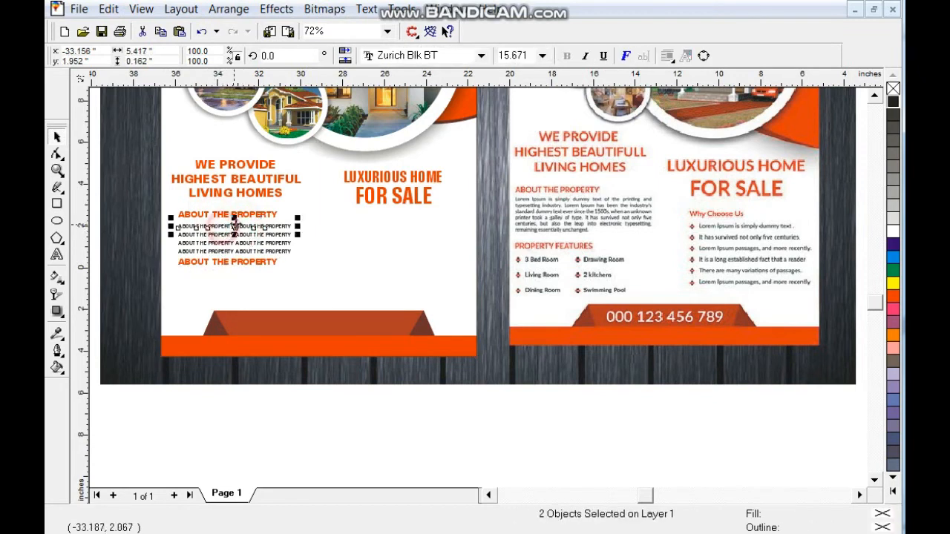
{"action": "left_click_drag", "start_coordinate": [239, 227], "coordinate": [239, 302]}
{"action": "right_click", "coordinate": [239, 273]}
{"action": "right_click", "coordinate": [239, 290]}
{"action": "right_click", "coordinate": [239, 302]}
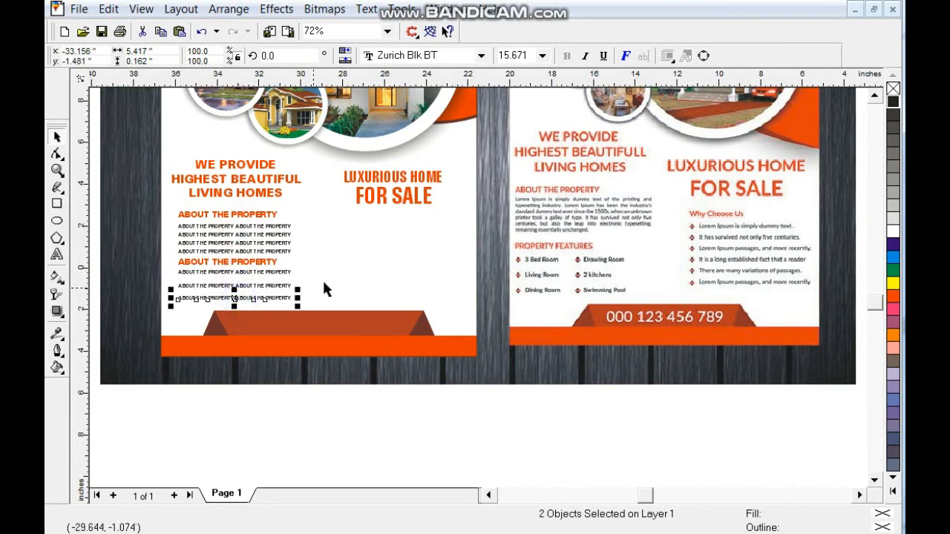
Copy the red "ABOUT THE PROPERTY" heading to beneath "FOR SALE"
{"action": "key", "text": "Escape"}
{"action": "left_click_drag", "start_coordinate": [262, 223], "coordinate": [420, 223]}
{"action": "right_click", "coordinate": [420, 224]}
Copy the second column of the three spaced black text rows to beneath the heading under "FOR SALE"
{"action": "left_click", "coordinate": [268, 280]}
{"action": "left_click", "coordinate": [275, 272]}
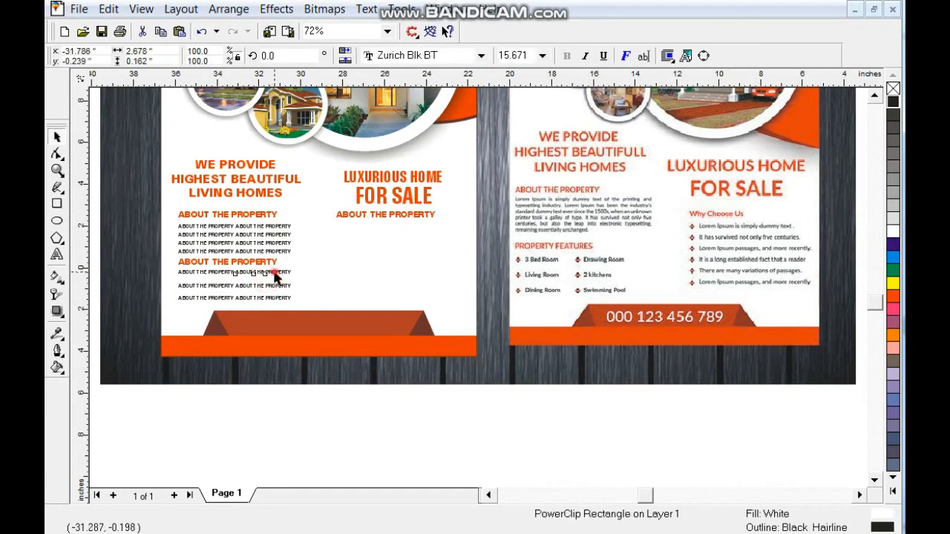
{"action": "left_click", "coordinate": [275, 288], "text": "shift"}
{"action": "left_click", "coordinate": [274, 297], "text": "shift"}
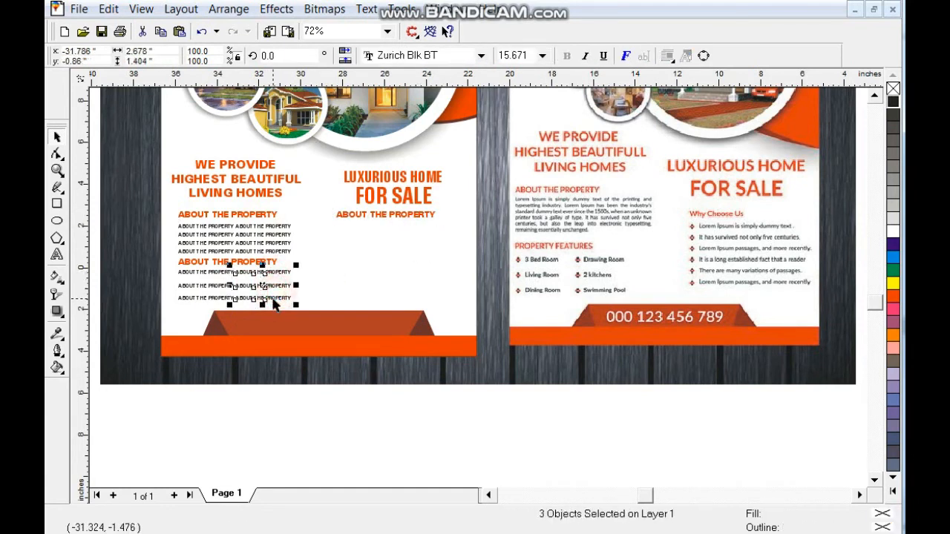
{"action": "left_click_drag", "start_coordinate": [273, 298], "coordinate": [313, 292]}
{"action": "left_click_drag", "start_coordinate": [337, 276], "coordinate": [354, 263]}
{"action": "key", "text": "ctrl+z"}
{"action": "left_click", "coordinate": [312, 291]}
{"action": "left_click", "coordinate": [311, 280], "text": "shift"}
{"action": "left_click", "coordinate": [313, 265], "text": "shift"}
{"action": "key", "text": "ctrl+z"}
Copy a small text line onto the banner, replace it with the contact phone number, enlarge it, and fill it white
{"action": "left_click_drag", "start_coordinate": [282, 285], "coordinate": [301, 323]}
{"action": "key", "text": "Escape"}
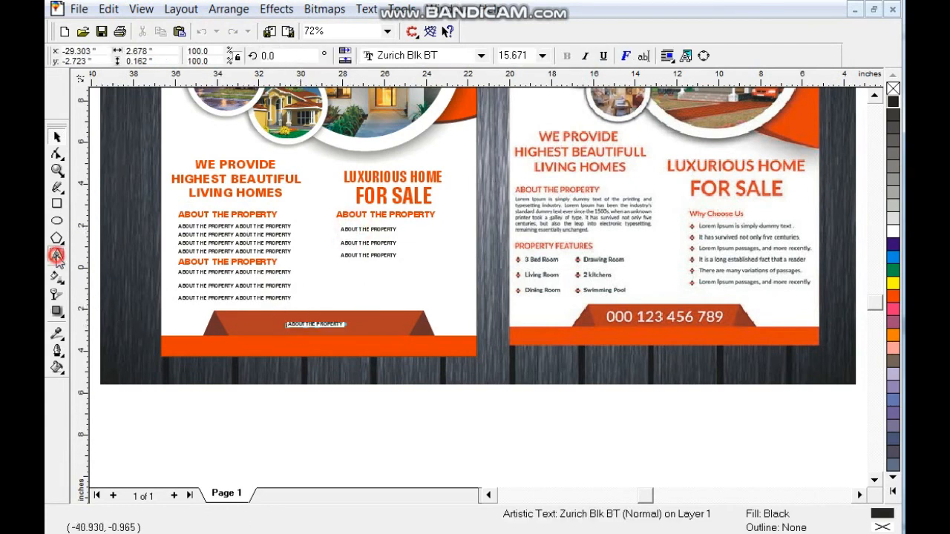
{"action": "left_click", "coordinate": [57, 256]}
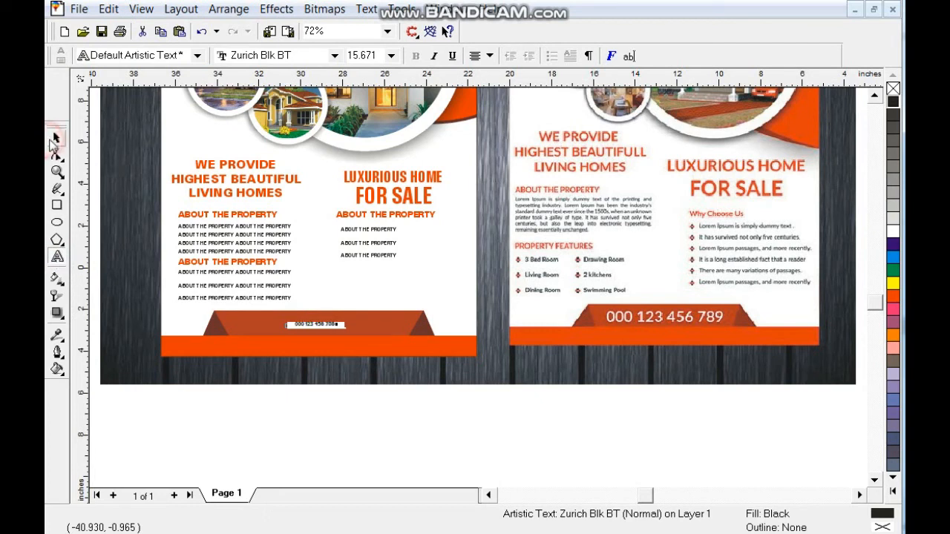
{"action": "left_click", "coordinate": [57, 137]}
{"action": "left_click_drag", "start_coordinate": [377, 355], "coordinate": [392, 338]}
{"action": "left_click", "coordinate": [893, 231]}
Select all objects of the recreated flyer and move them together about 0.2 inches up and to the right
{"action": "left_click", "coordinate": [523, 378]}
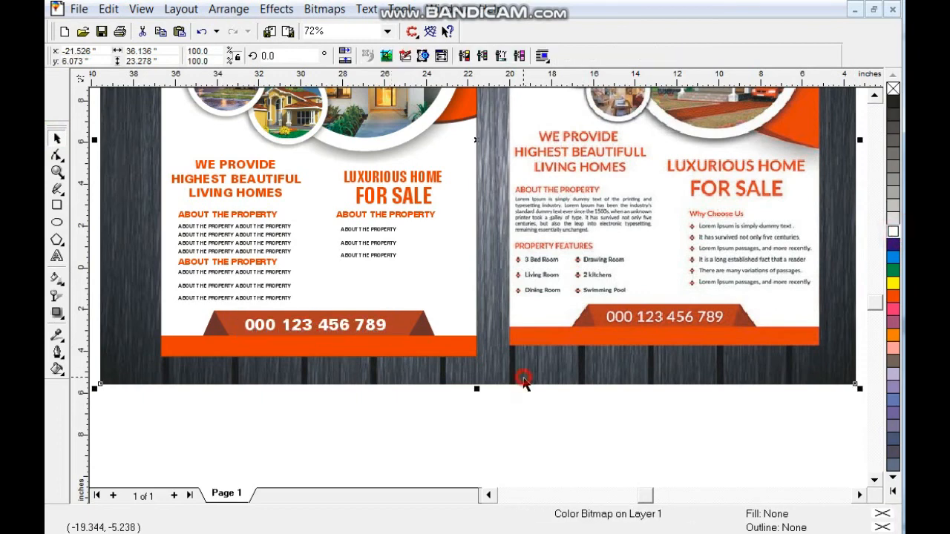
{"action": "key", "text": "F4"}
{"action": "key", "text": "Escape"}
{"action": "left_click_drag", "start_coordinate": [157, 108], "coordinate": [497, 472]}
{"action": "left_click_drag", "start_coordinate": [437, 394], "coordinate": [439, 390]}
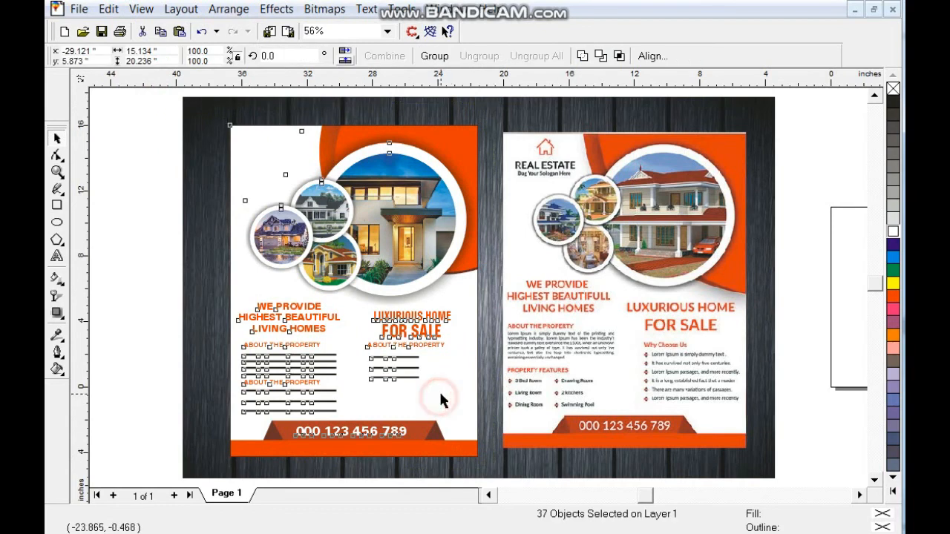
{"action": "left_click", "coordinate": [154, 253]}
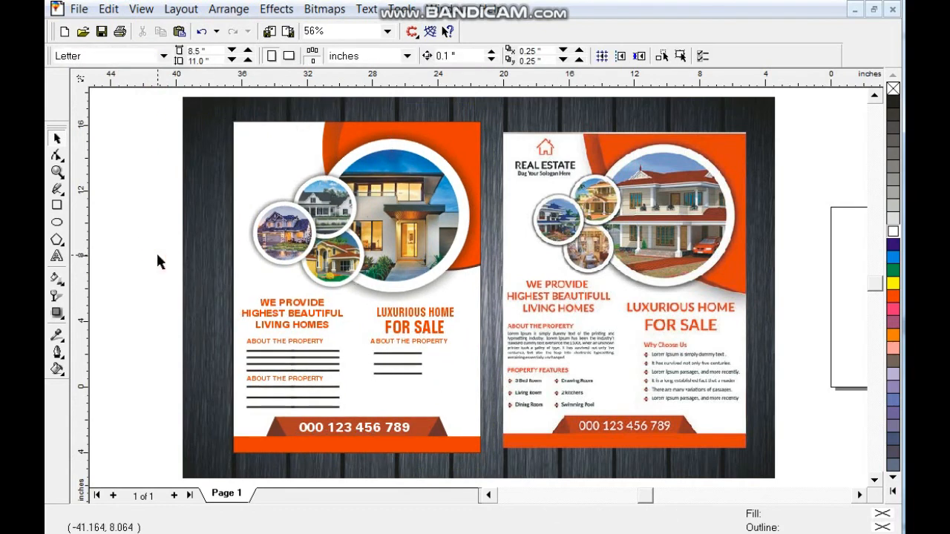
{"action": "left_click", "coordinate": [477, 410]}
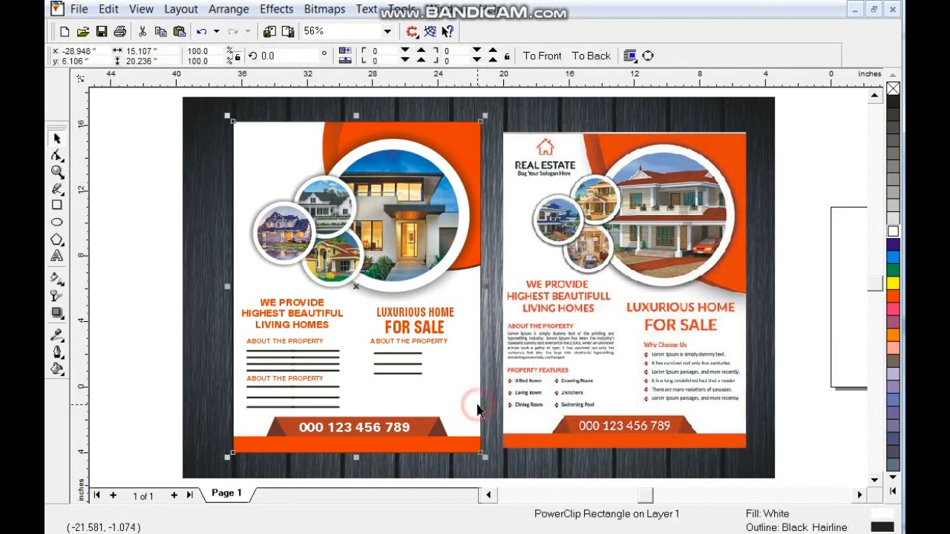
{"action": "left_click", "coordinate": [166, 274]}
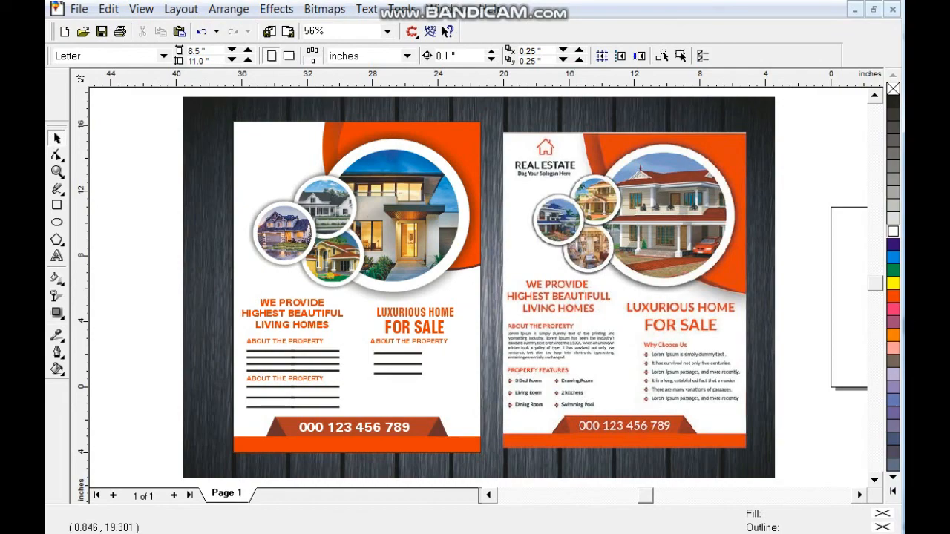